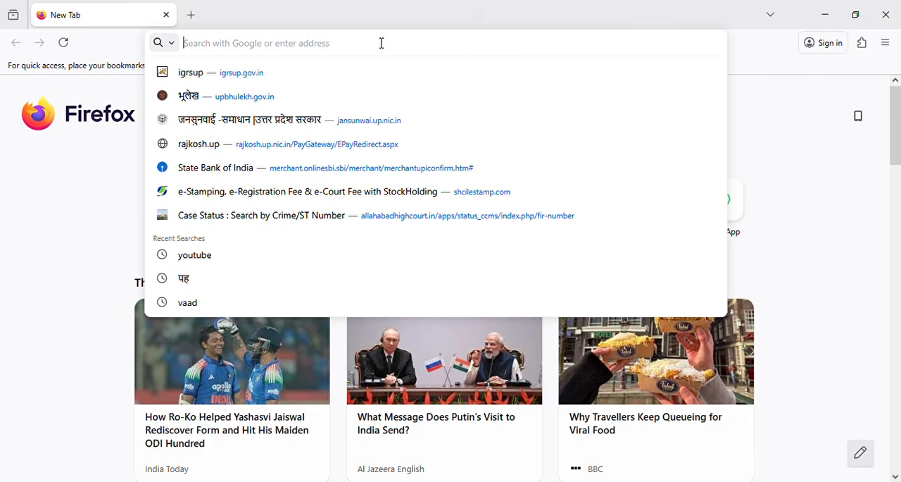
# Step: Open the website igrsup.gov.in
pyautogui.write('igrsu')
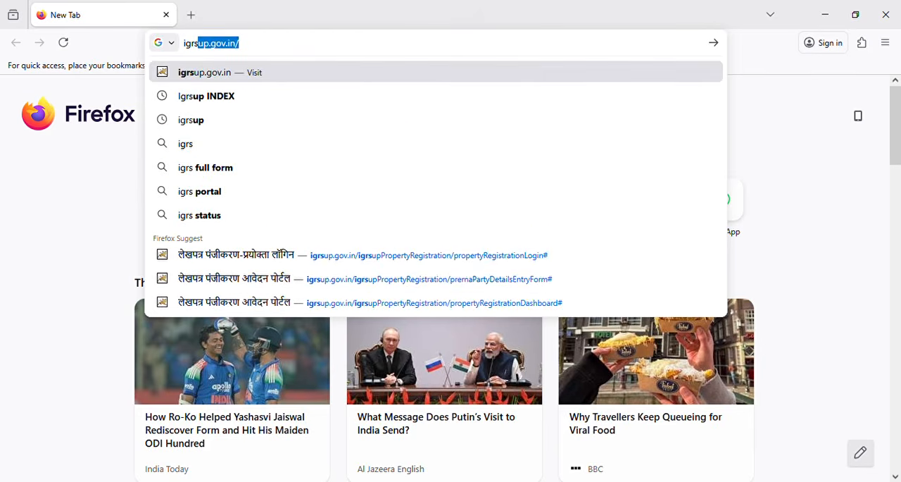
pyautogui.write('p.gov.i')
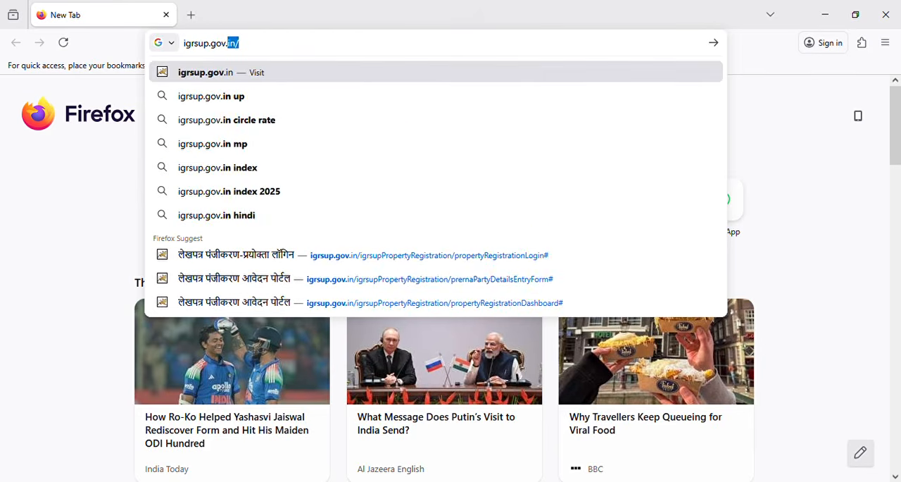
pyautogui.write('n/')
pyautogui.press('Return')
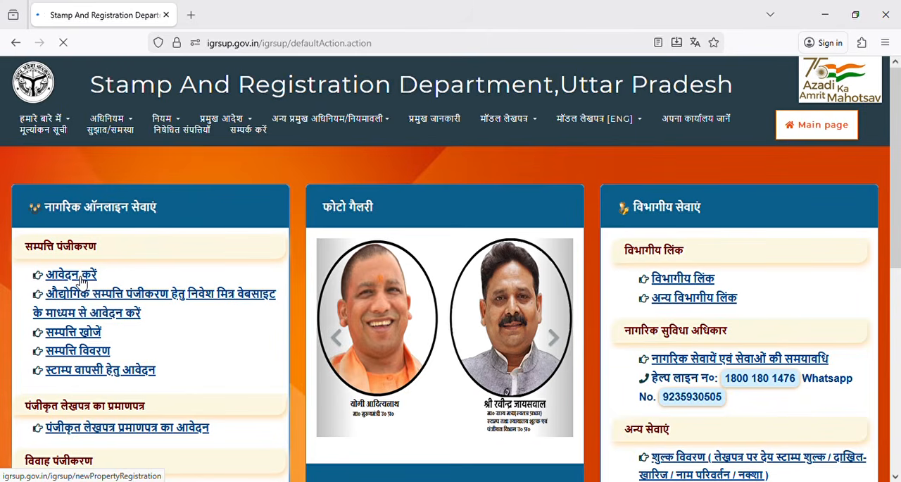
# Step: Start a new property registration application (नवीन आवेदन) and set both its district and tehsil to वाराणसी
pyautogui.click(81, 278)
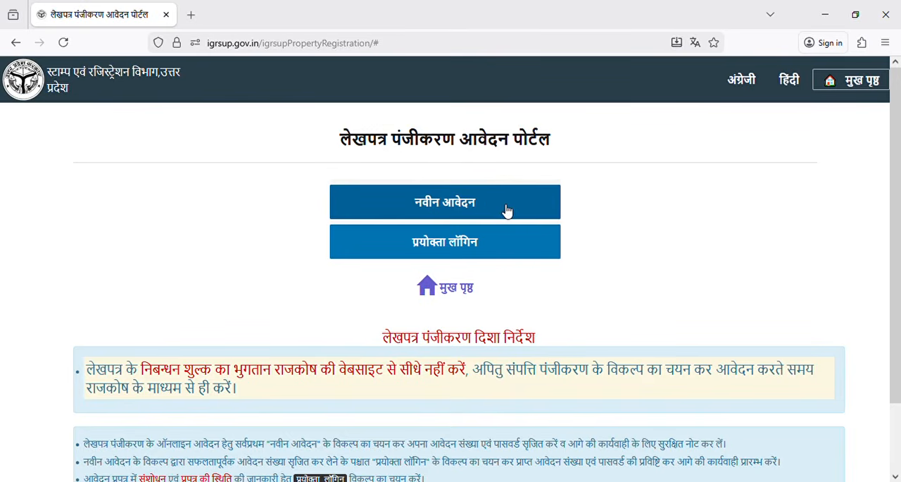
pyautogui.click(465, 209)
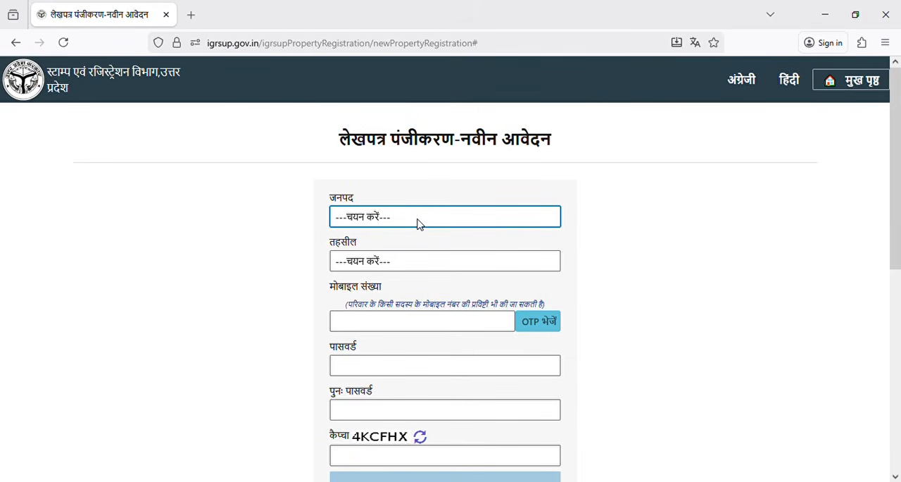
pyautogui.press('व')
pyautogui.press('Tab')
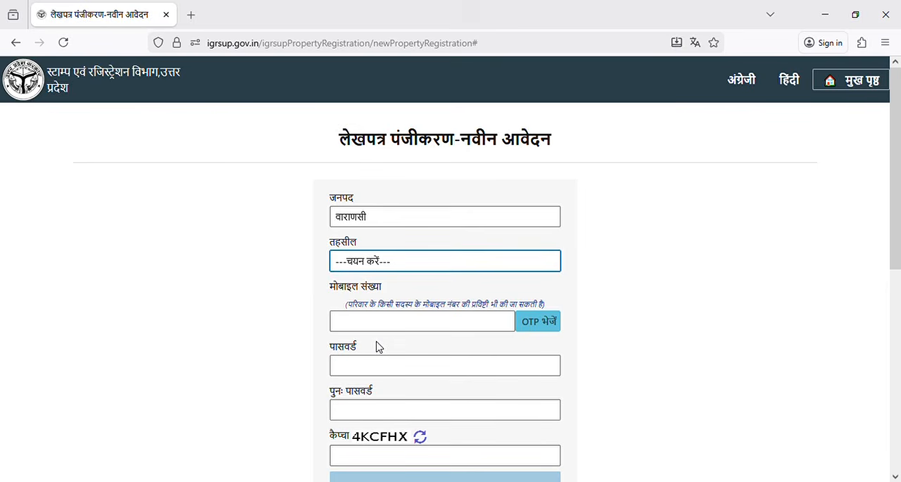
pyautogui.press('Down')
pyautogui.click(389, 322)
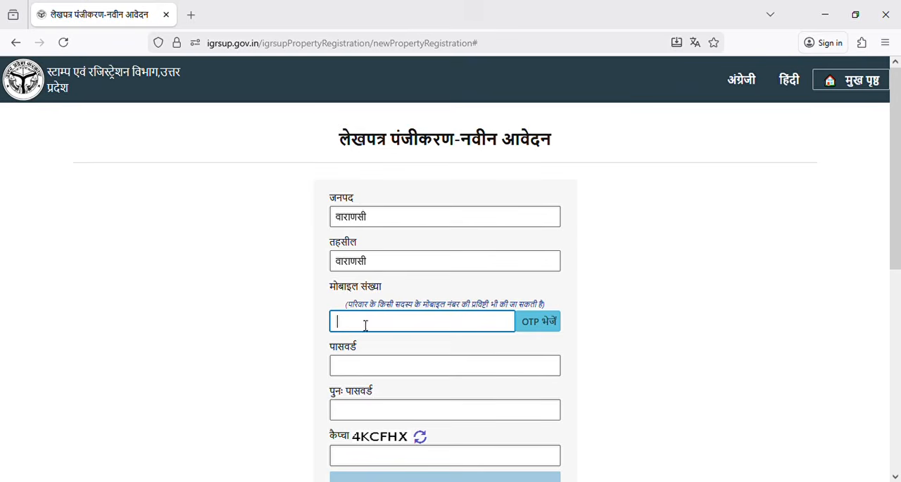
# Step: Enter the applicant's mobile number and request an OTP for it
pyautogui.write('9356491')
pyautogui.hotkey('ctrl', 'a')
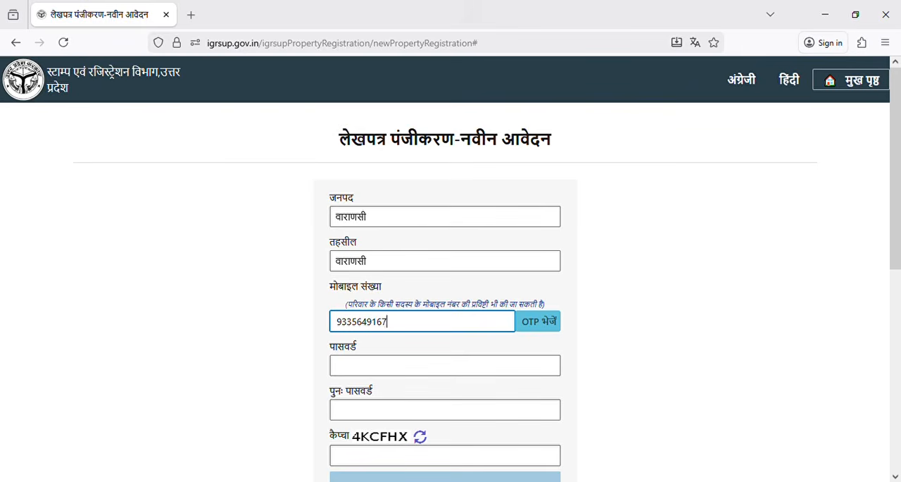
pyautogui.click(555, 328)
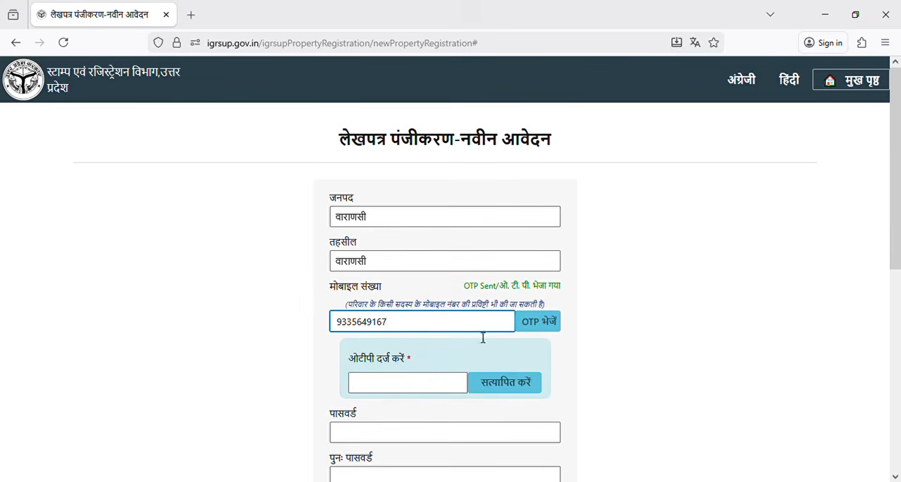
# Step: Enter the OTP received on the mobile number and verify it
pyautogui.click(397, 384)
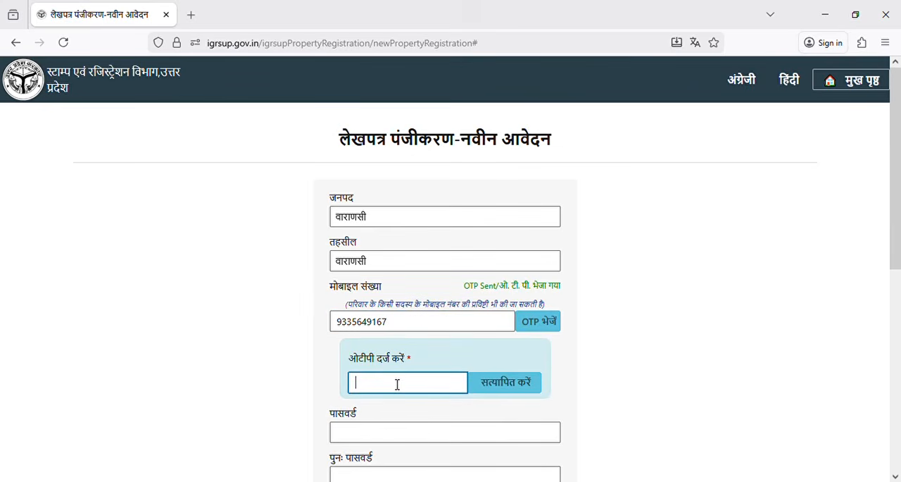
pyautogui.hotkey('ctrl', 'a')
pyautogui.click(532, 383)
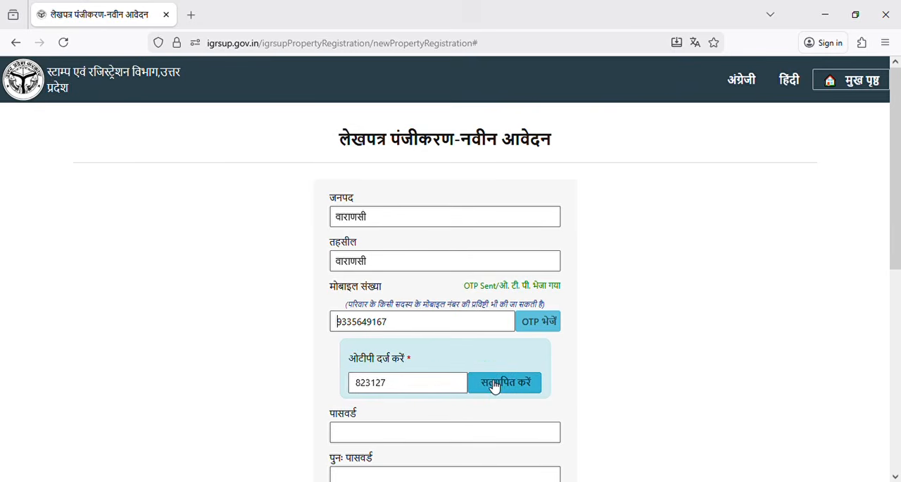
pyautogui.click(494, 384)
# Step: Set the application's account password and repeat it in the confirmation field
pyautogui.click(349, 432)
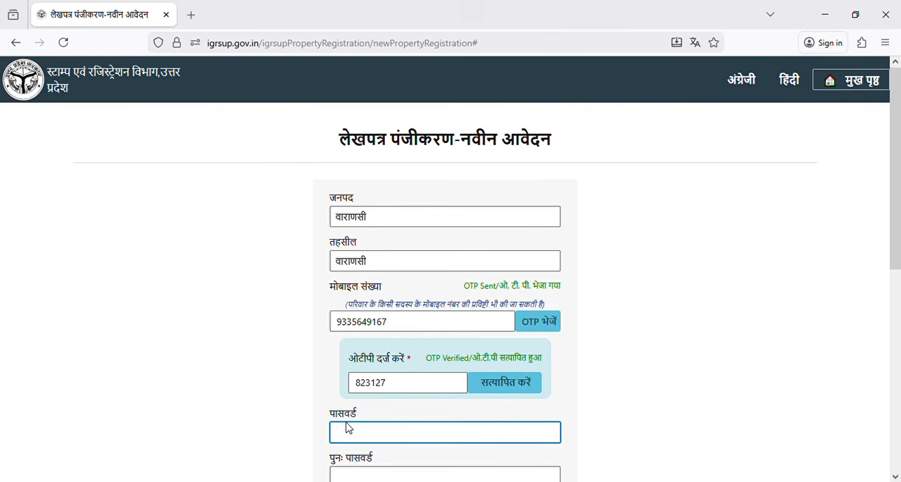
pyautogui.click(744, 370)
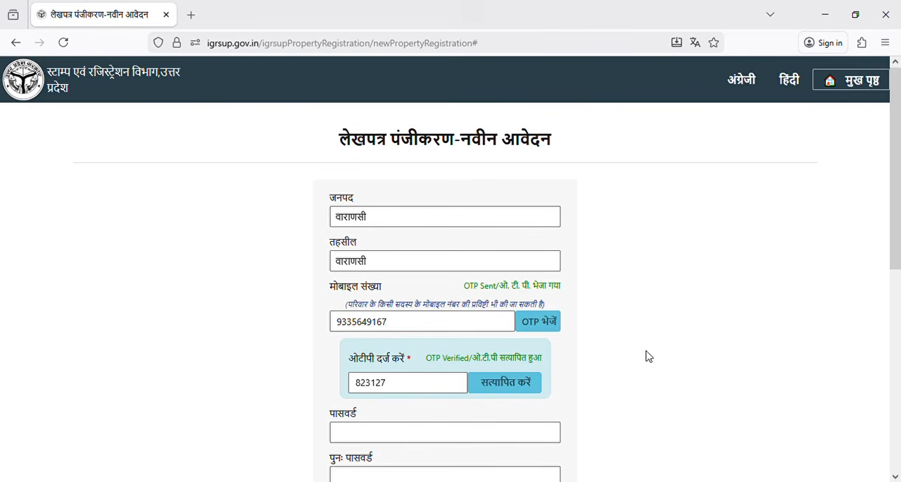
pyautogui.click(491, 433)
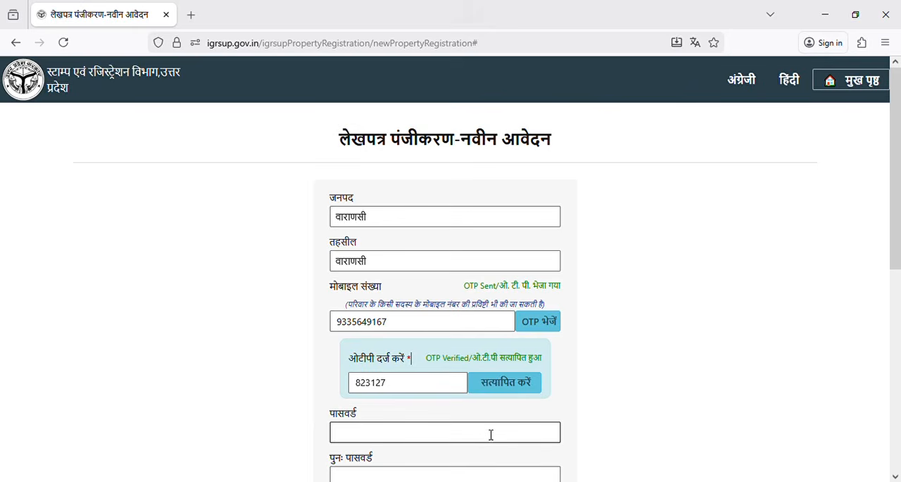
pyautogui.click(477, 433)
pyautogui.write('a')
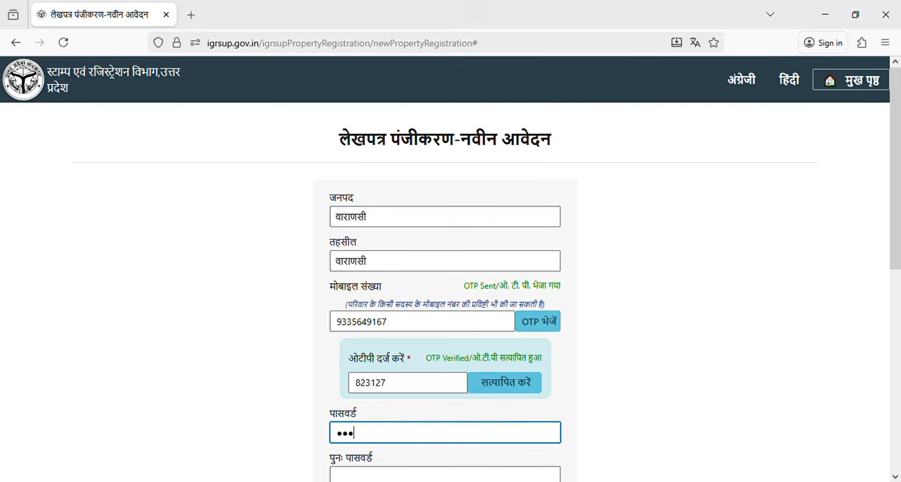
pyautogui.hotkey('ctrl', 'a')
pyautogui.write('•')
pyautogui.press('Tab')
pyautogui.write('••••••')
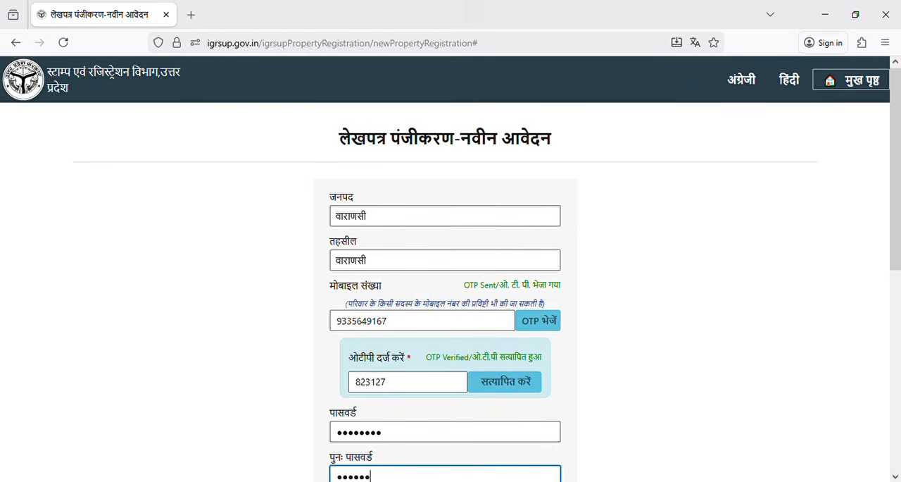
pyautogui.write('••')
# Step: Fill in the captcha code and submit the new application form
pyautogui.scroll(-3, 626, 340)
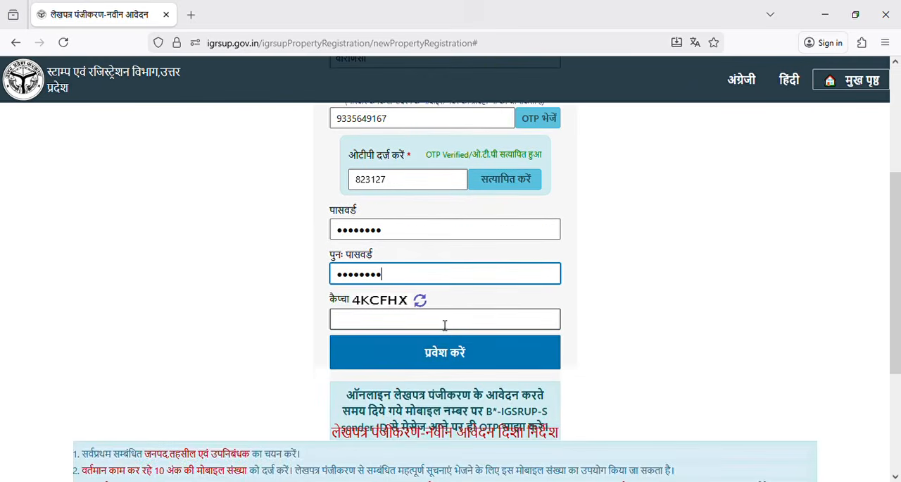
pyautogui.click(443, 322)
pyautogui.write('4KC')
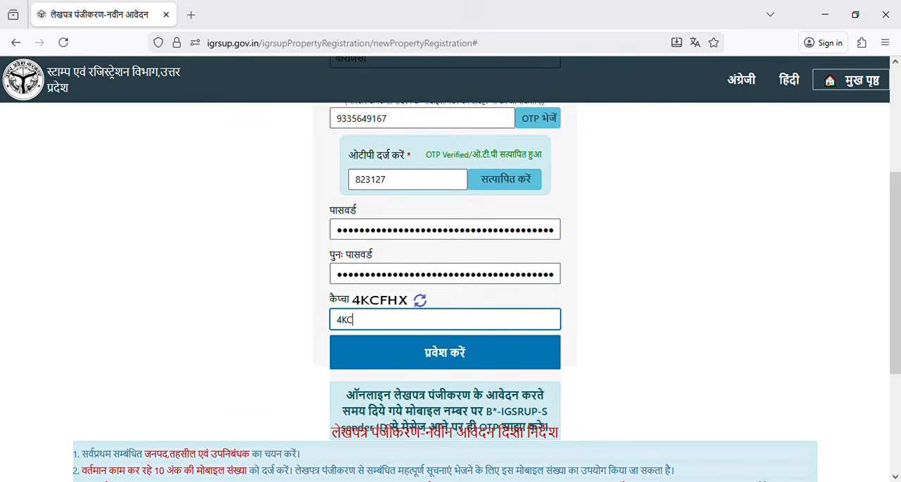
pyautogui.write('FHX')
pyautogui.click(423, 352)
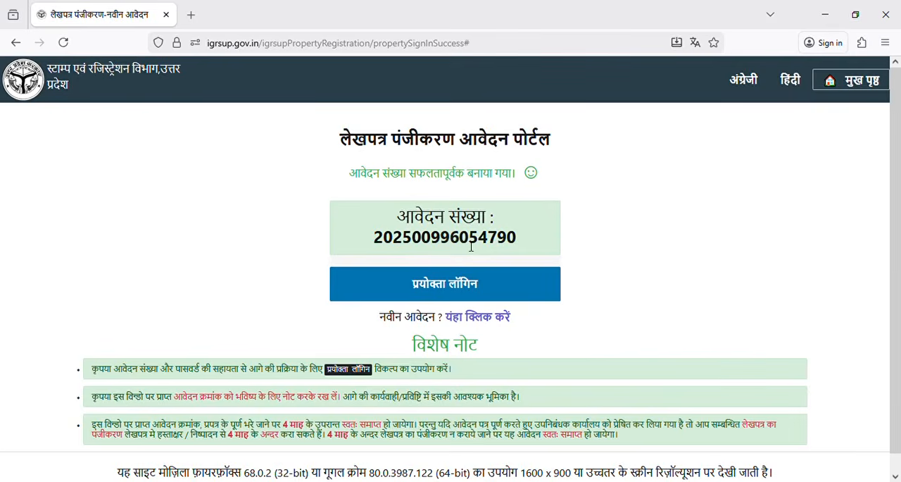
# Step: Select the generated application number, and go on to the user login (प्रयोक्ता लॉगिन)
pyautogui.doubleClick(436, 243)
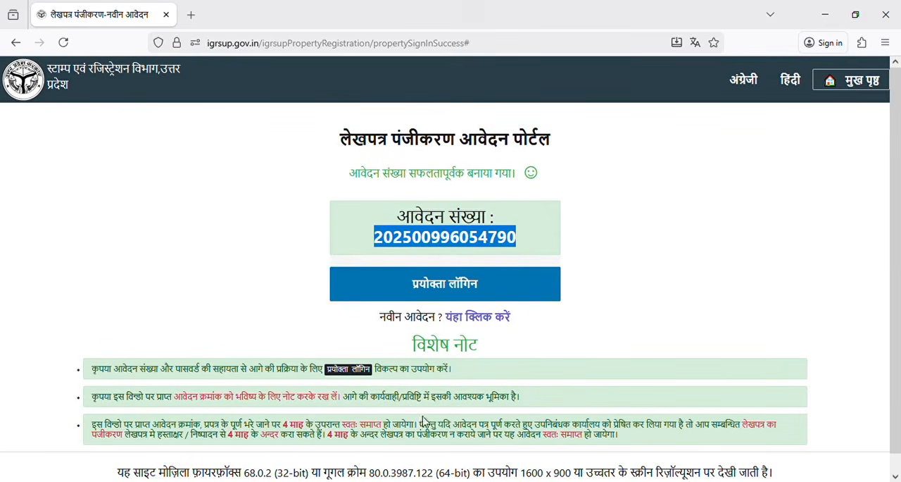
pyautogui.click(446, 481)
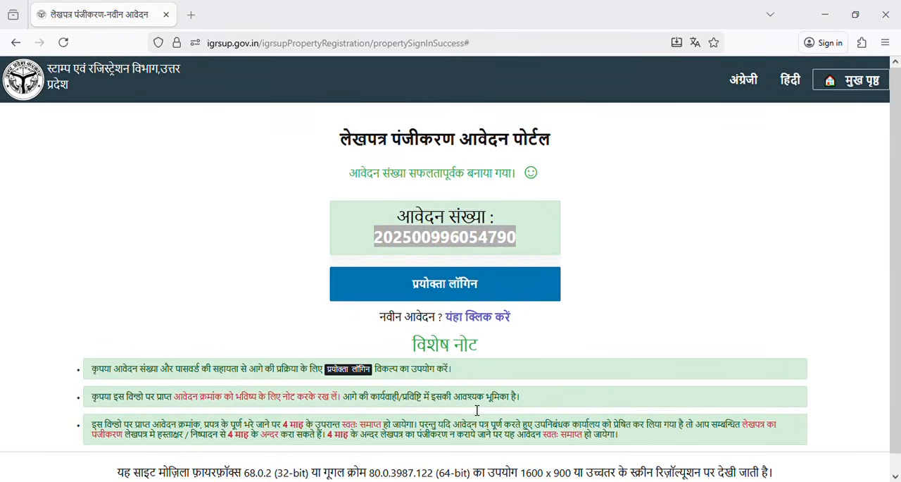
pyautogui.click(456, 481)
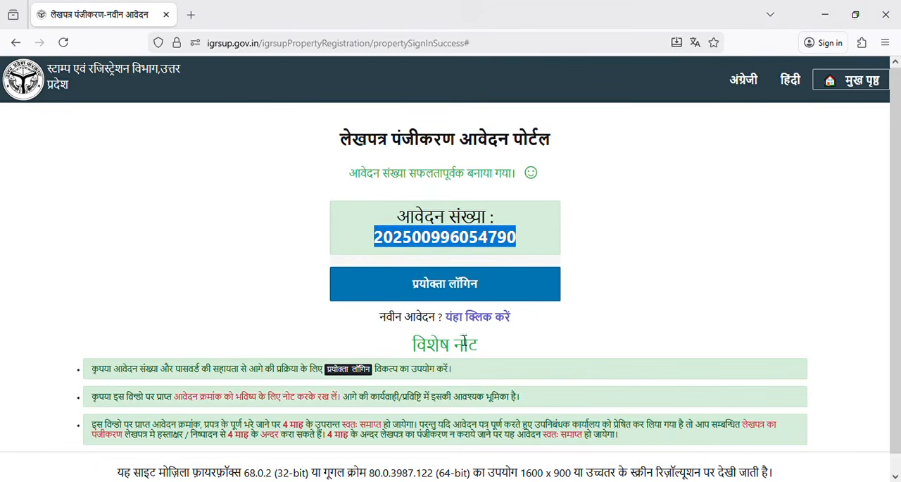
pyautogui.click(462, 294)
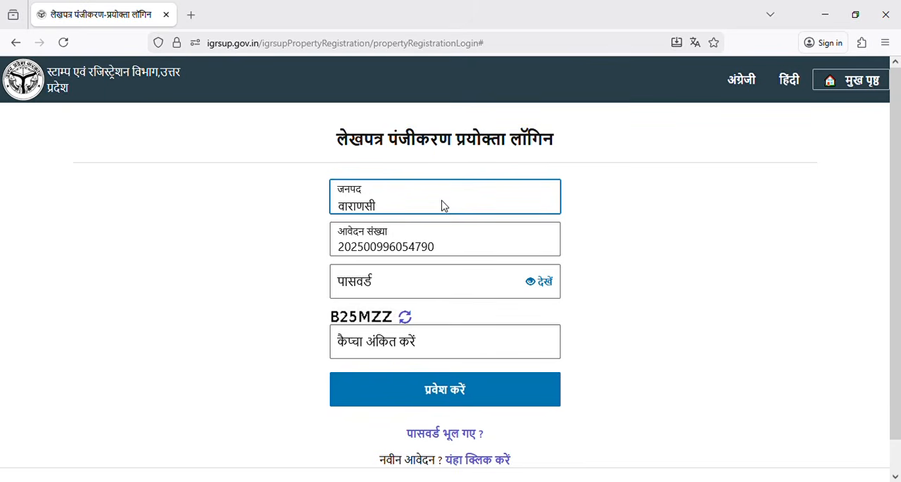
# Step: Enter the account password and captcha code, submit the login and acknowledge the OTP notice
pyautogui.click(421, 295)
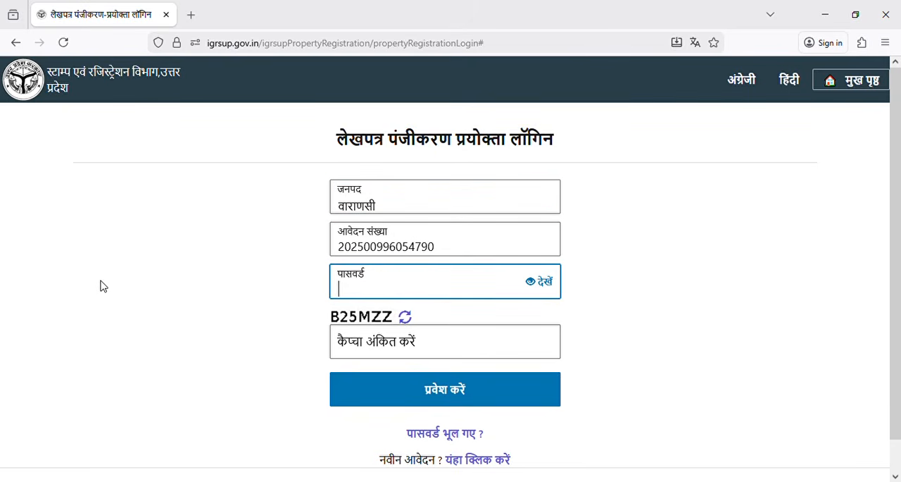
pyautogui.write('••••••••')
pyautogui.press('Tab')
pyautogui.press('Tab')
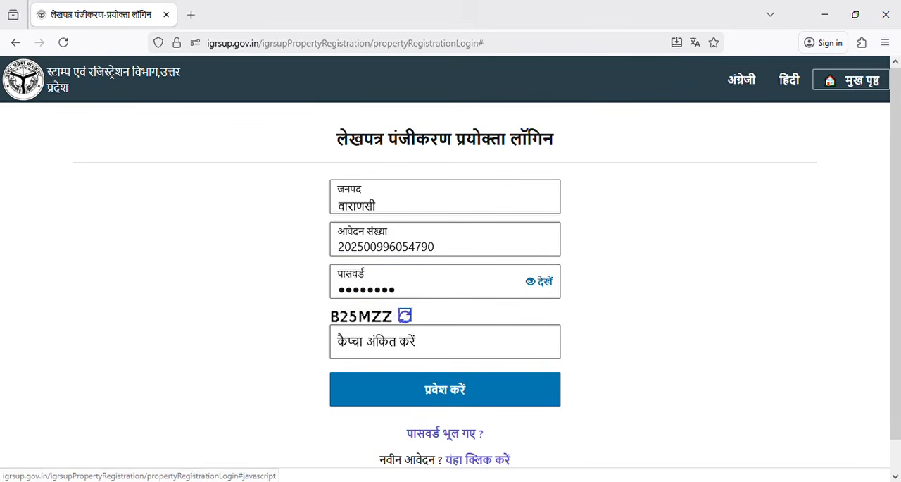
pyautogui.write('B2')
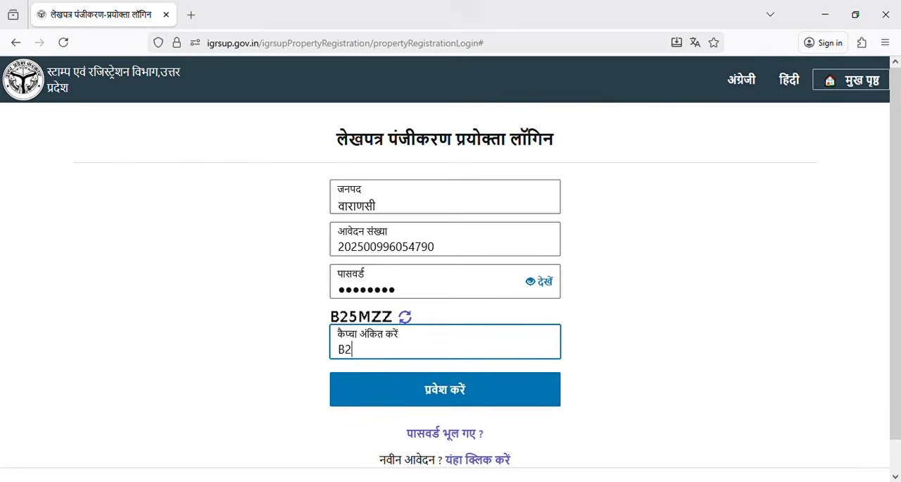
pyautogui.write('5MZZ')
pyautogui.press('Tab')
pyautogui.press('Return')
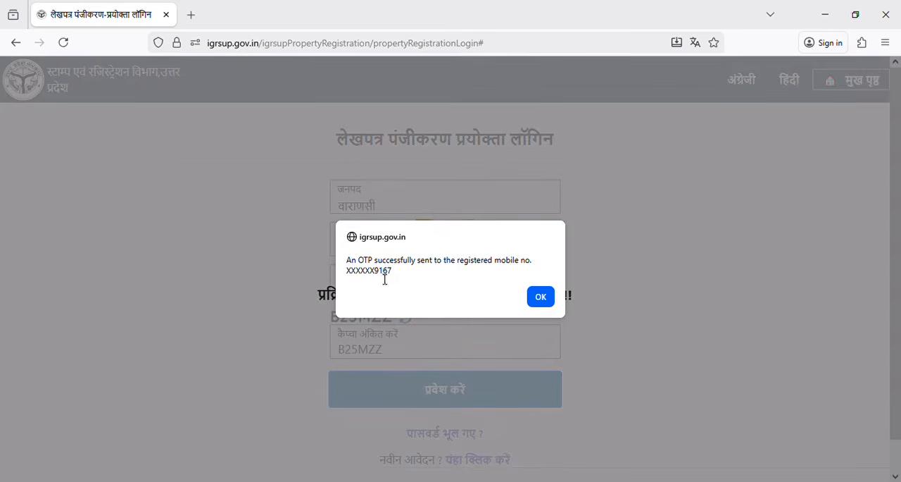
pyautogui.click(541, 297)
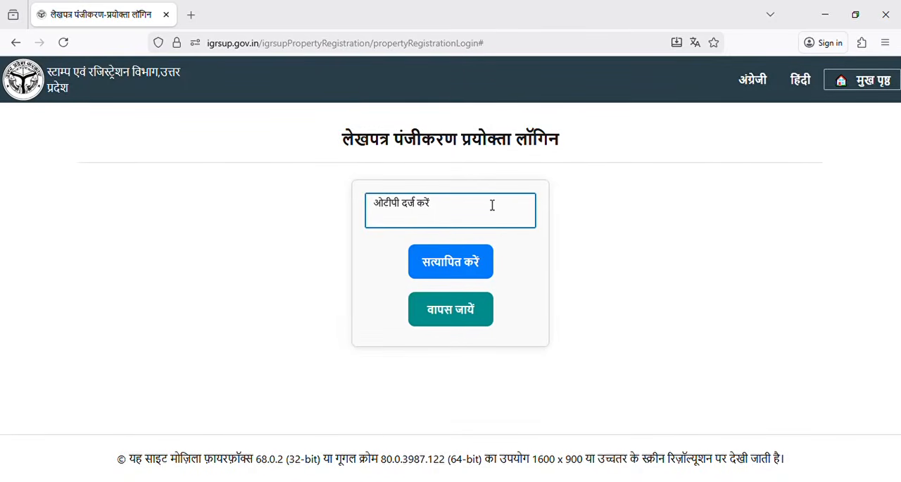
# Step: Verify the login with the OTP and open the presenter details section (प्रस्तुतकर्ता का विवरण)
pyautogui.click(471, 260)
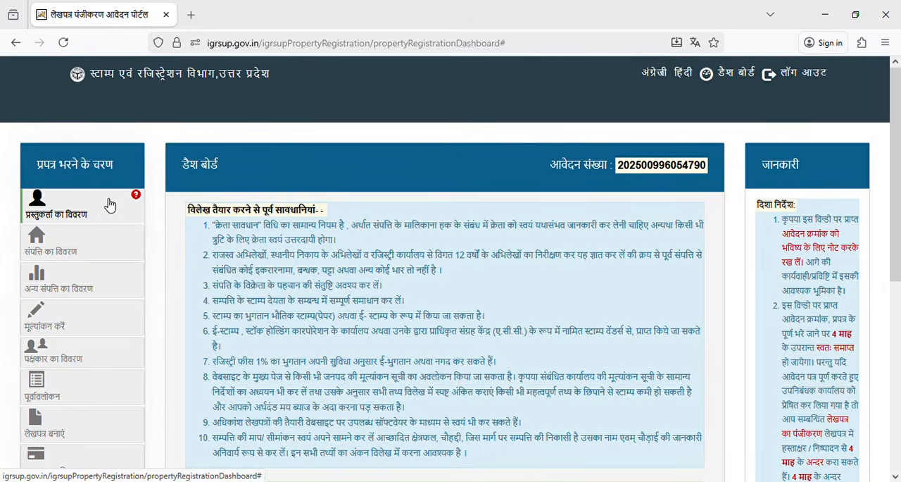
pyautogui.click(116, 216)
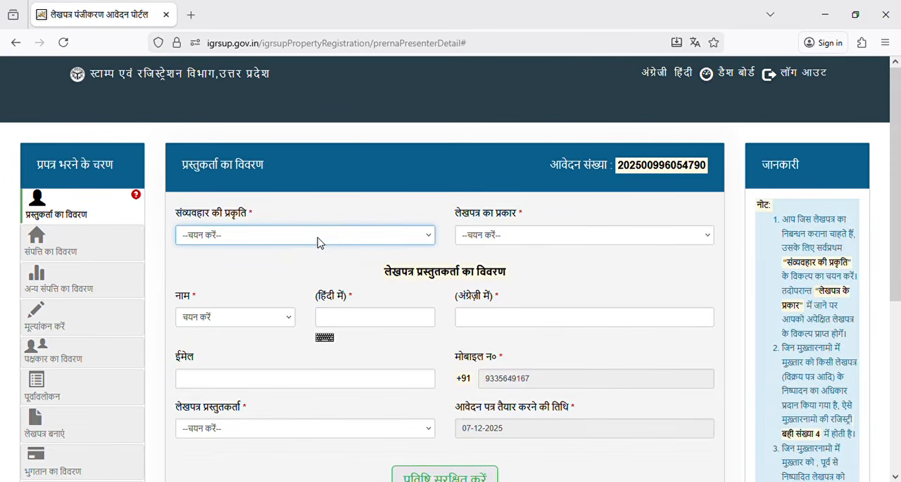
# Step: Set the nature of transaction to वसीयत (बही सं०-3) and the deed type to वसीयतनामा
pyautogui.click(227, 292)
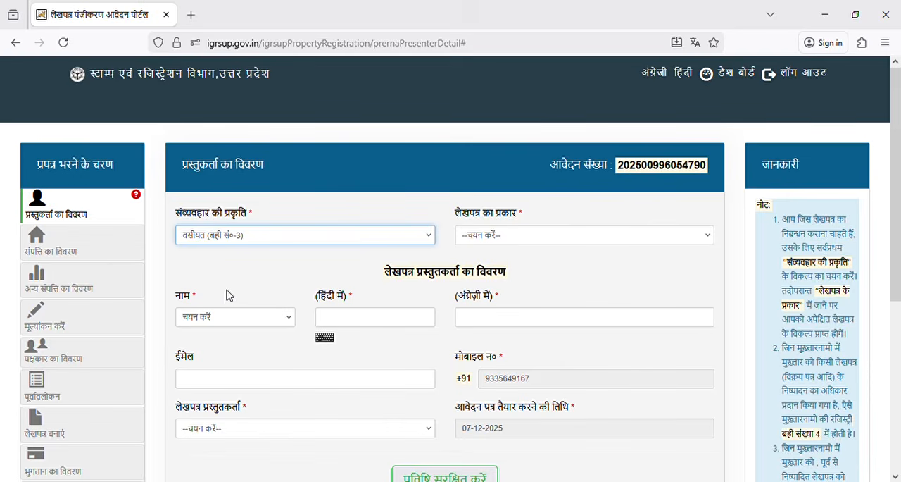
pyautogui.click(530, 236)
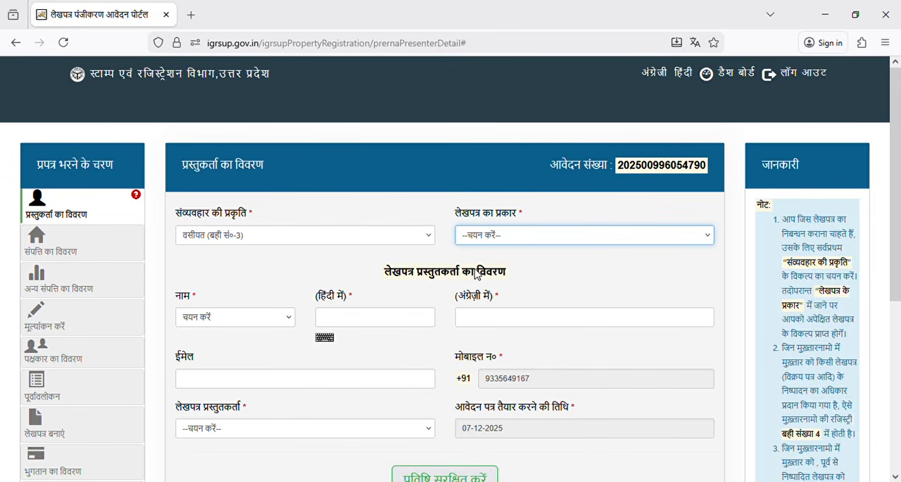
pyautogui.press('Down')
pyautogui.press('Tab')
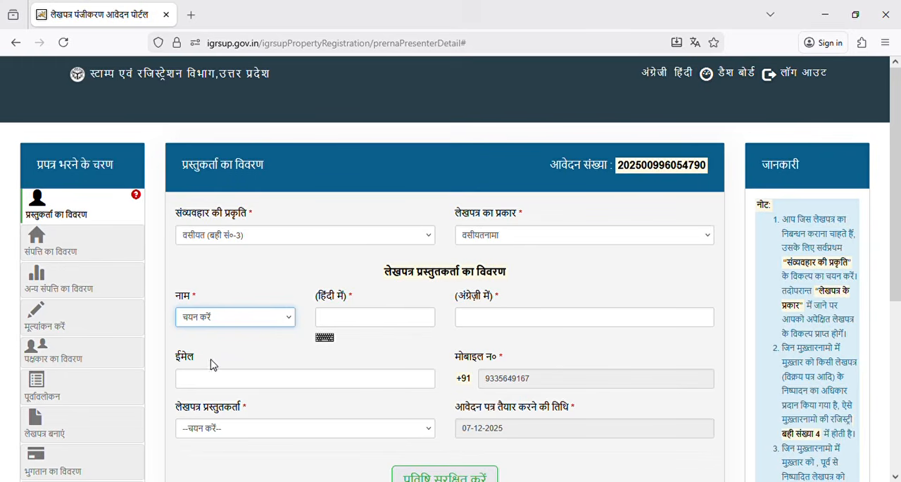
# Step: Choose the title श्री for the deed presenter and enter the presenter's full name in Hindi
pyautogui.press('Down')
pyautogui.click(371, 323)
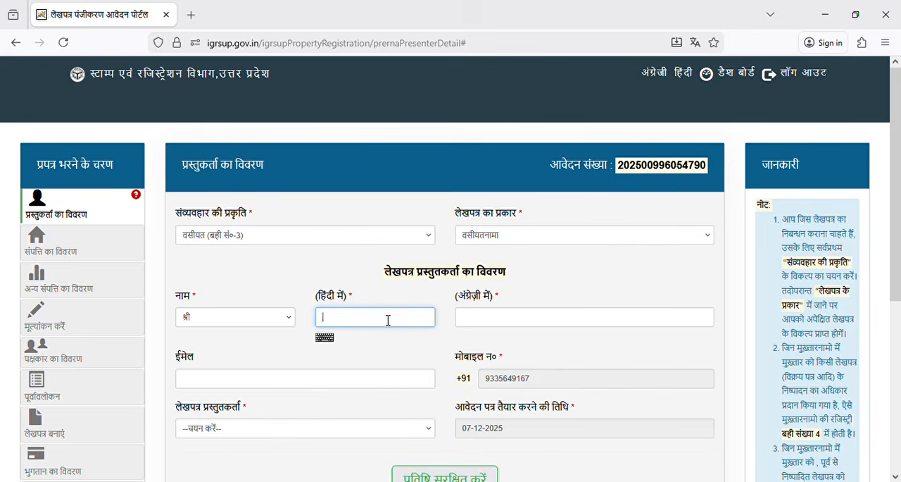
pyautogui.press('Tab')
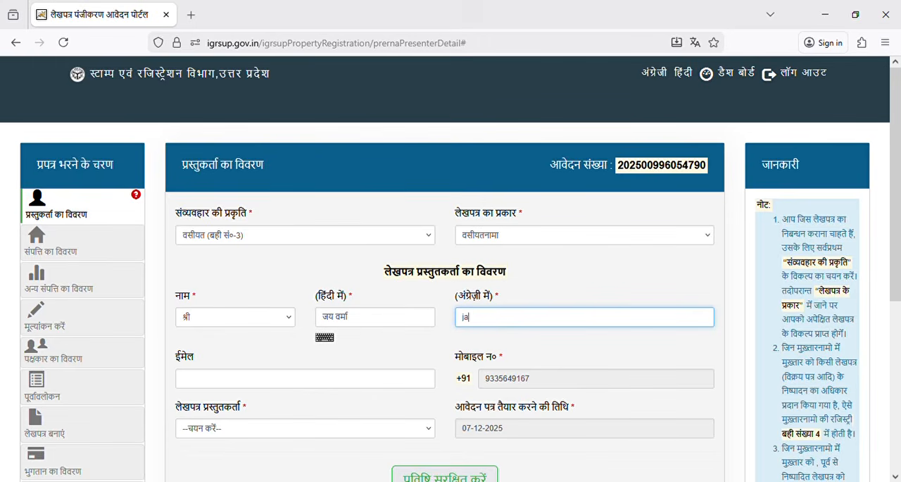
# Step: Enter the presenter's full name in English, set लेखपत्र प्रस्तुतकर्ता to वसीयत कर्ता and save the presenter details
pyautogui.click(214, 426)
pyautogui.click(232, 466)
pyautogui.click(197, 382)
pyautogui.scroll(-2, 436, 384)
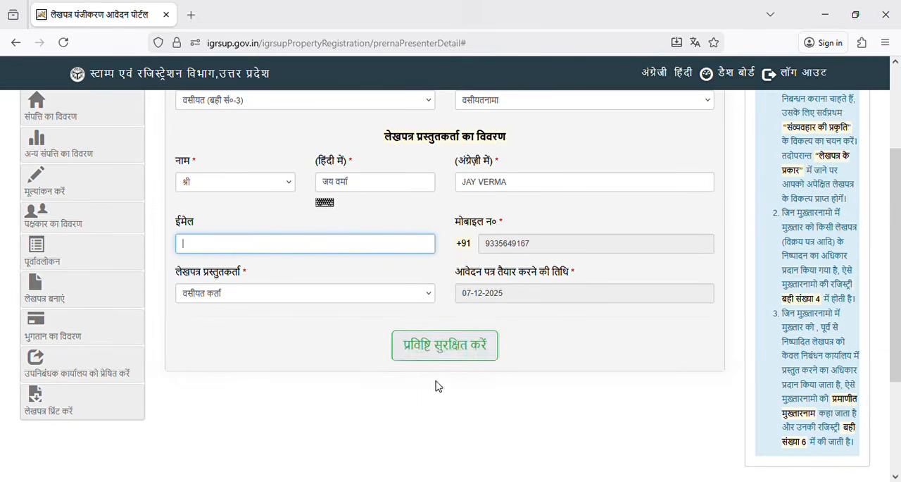
pyautogui.click(484, 355)
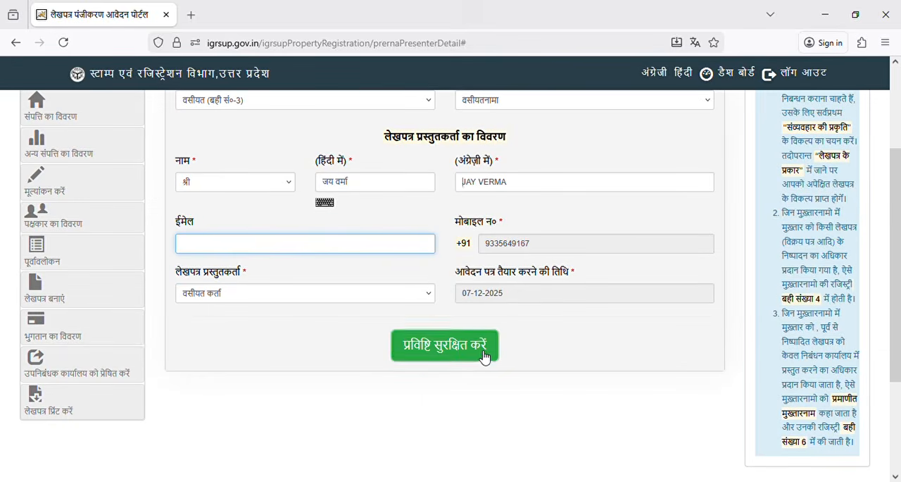
pyautogui.click(494, 290)
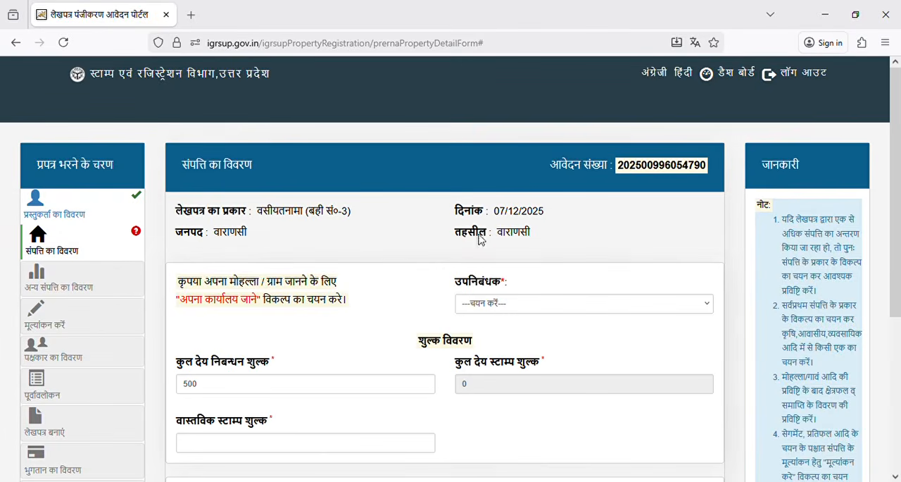
# Step: In the property details, choose the sub-registrar सदर प्रथम, set the actual stamp duty (वास्तविक स्टाम्प शुल्क) to 0 and save the entry
pyautogui.click(504, 314)
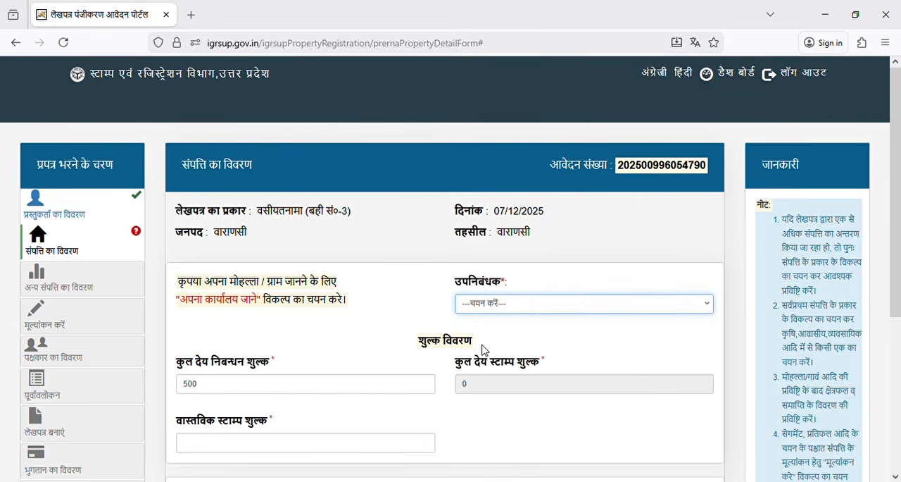
pyautogui.press('Down')
pyautogui.click(229, 445)
pyautogui.scroll(-2, 243, 401)
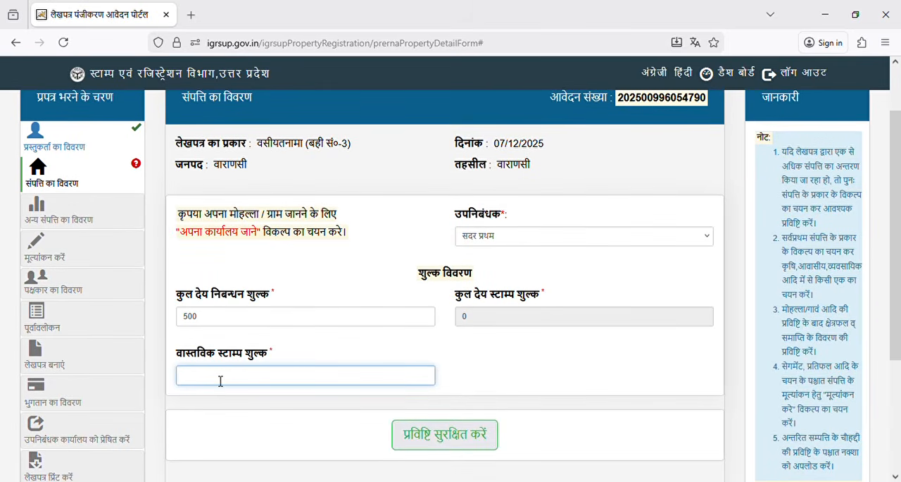
pyautogui.write('0')
pyautogui.click(473, 436)
pyautogui.click(492, 293)
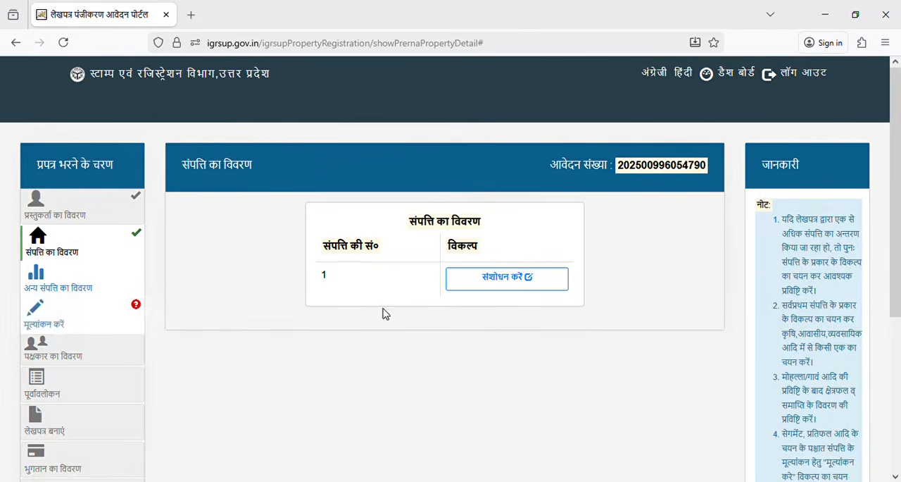
# Step: Go through the valuation section to the party details (पक्षकार का विवरण) and set the testator's gender to पुरुष
pyautogui.click(97, 310)
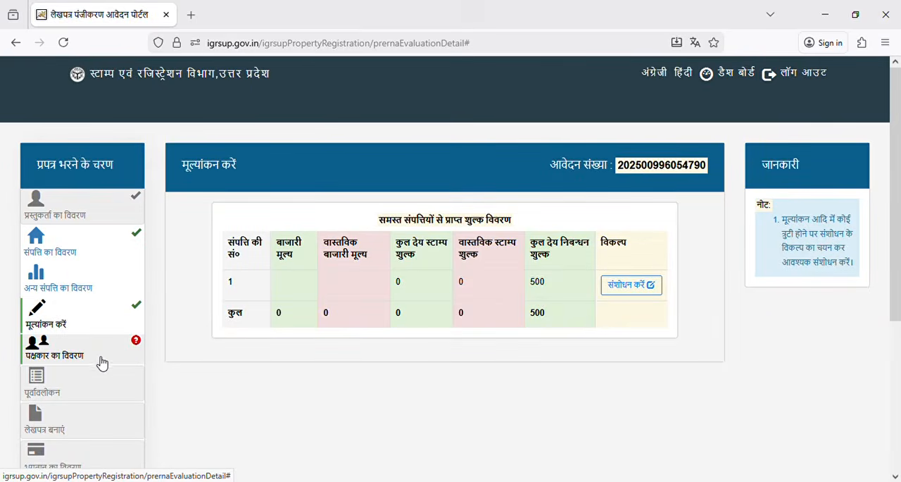
pyautogui.click(100, 361)
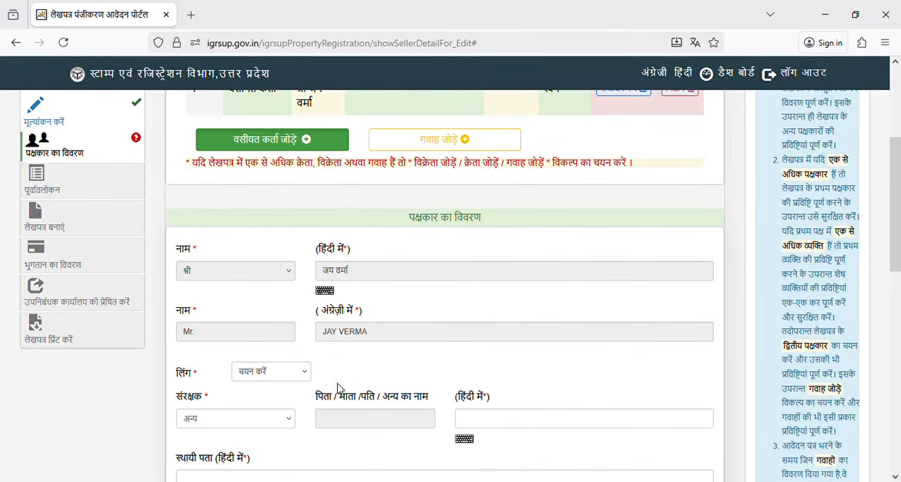
pyautogui.click(268, 373)
pyautogui.press('Down')
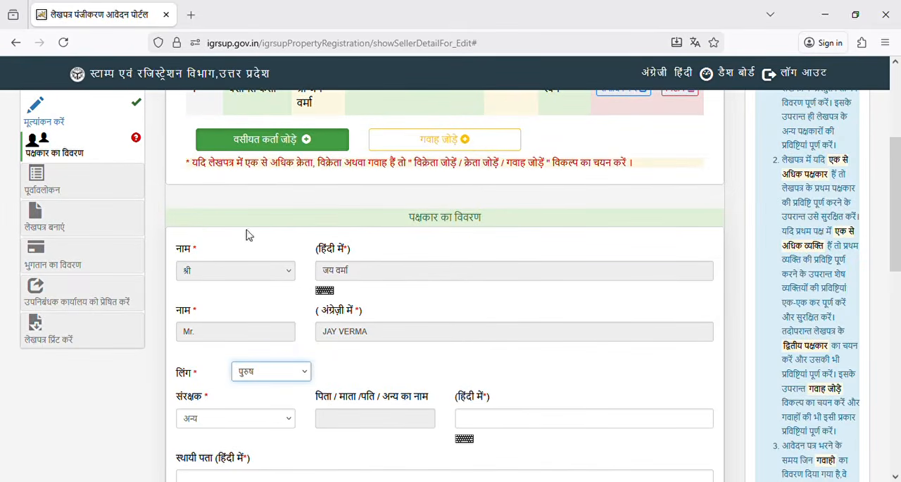
# Step: Set the testator's guardian (संरक्षक) to पिता and enter the father's full name in Hindi
pyautogui.press('Tab')
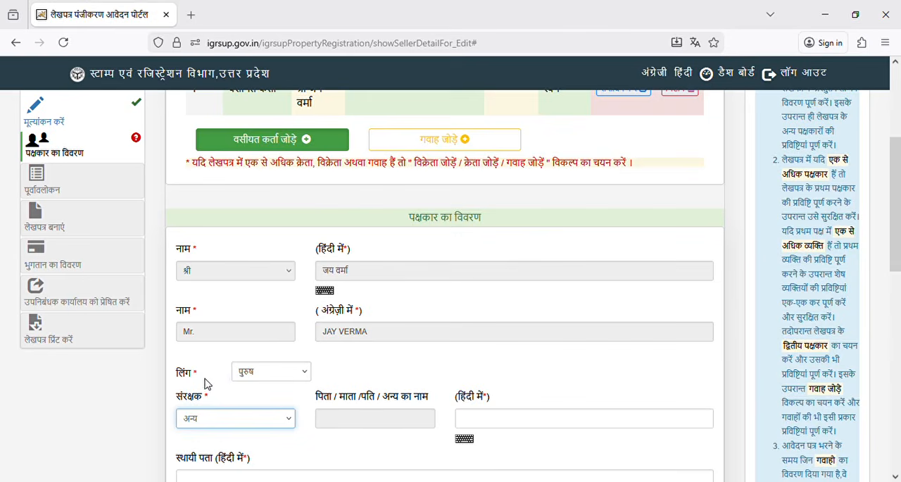
pyautogui.click(210, 365)
pyautogui.click(547, 416)
pyautogui.press('Tab')
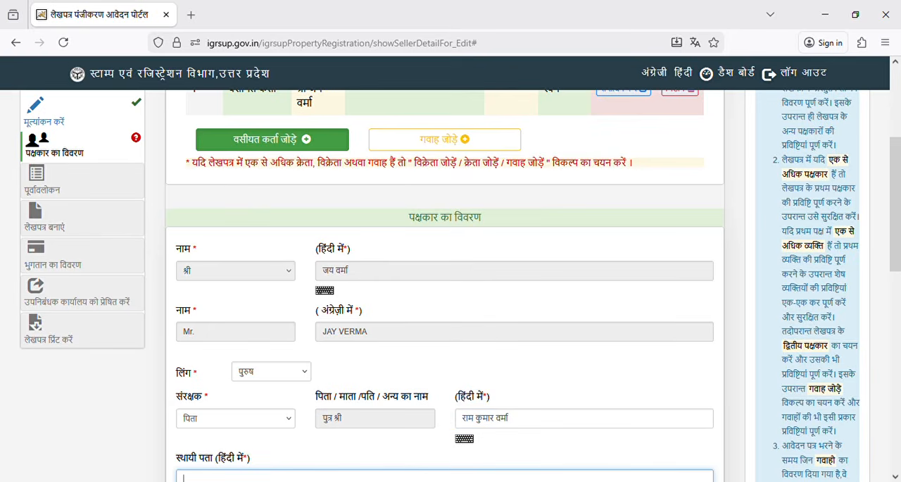
# Step: Enter the testator's permanent address in Hindi, giving village, tehsil and district
pyautogui.scroll(-3, 455, 335)
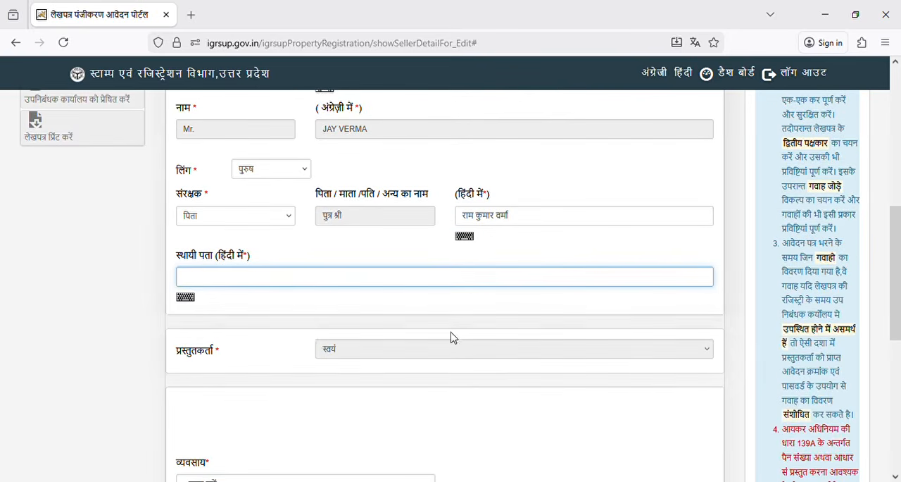
pyautogui.write('ग्राम-')
pyautogui.hotkey('ctrl', 'a')
pyautogui.write('मौजा-सारनाथ, जनपद-वाराणसी')
pyautogui.moveTo(230, 276); pyautogui.dragTo(285, 276)
pyautogui.write('तहसील-सदर, जिला-वाराणसी')
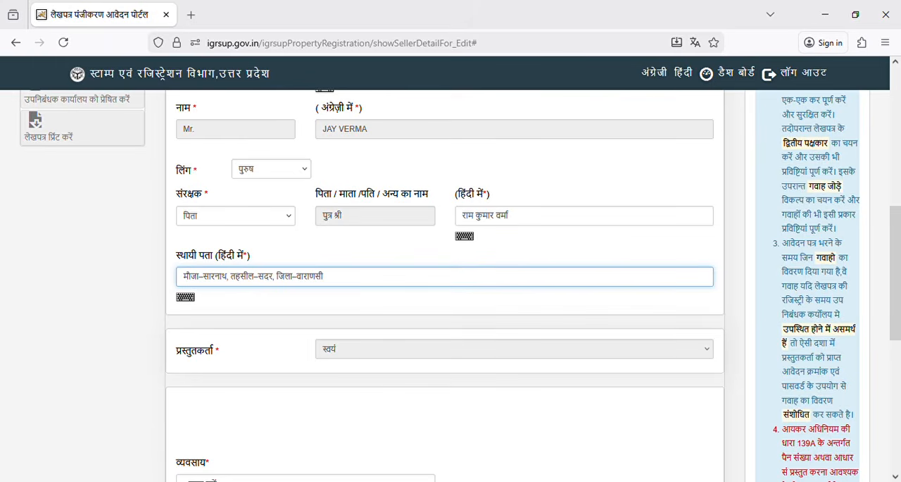
# Step: Set the testator's occupation to व्यापार, request the mobile OTP and save the party entry with confirmation
pyautogui.scroll(-2, 328, 316)
pyautogui.press('Tab')
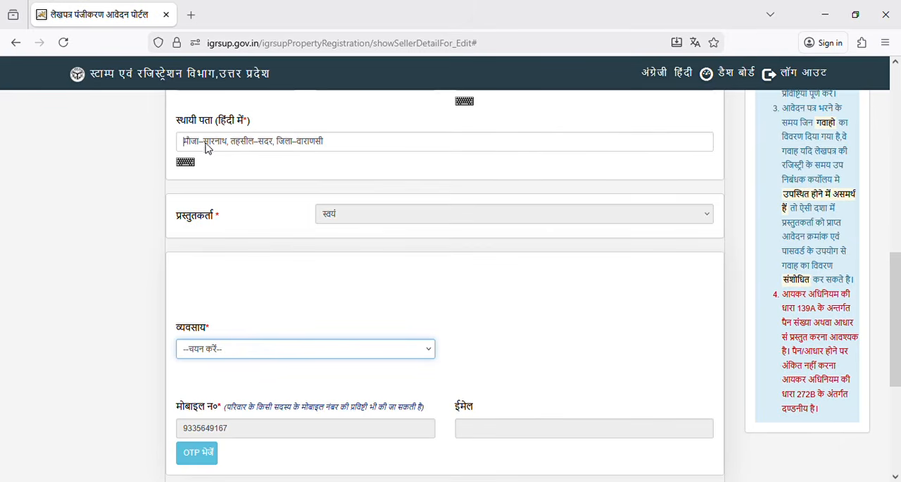
pyautogui.press('Down')
pyautogui.click(209, 454)
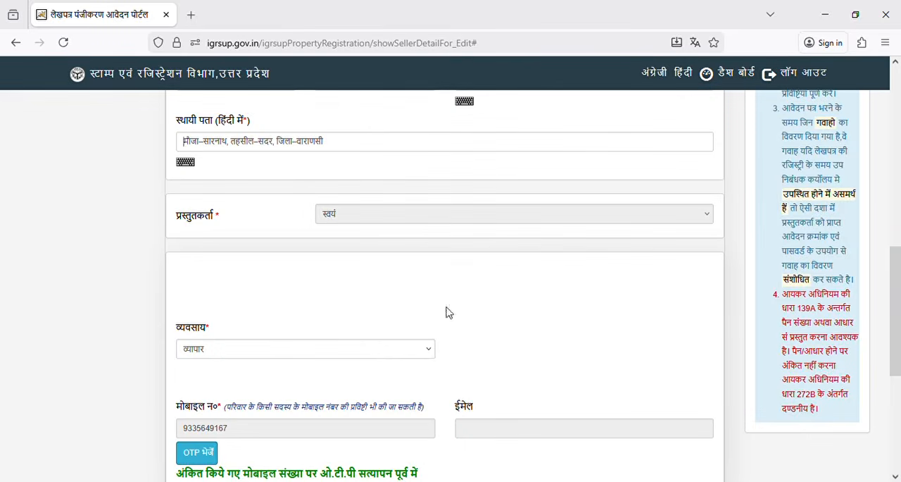
pyautogui.scroll(-3, 409, 333)
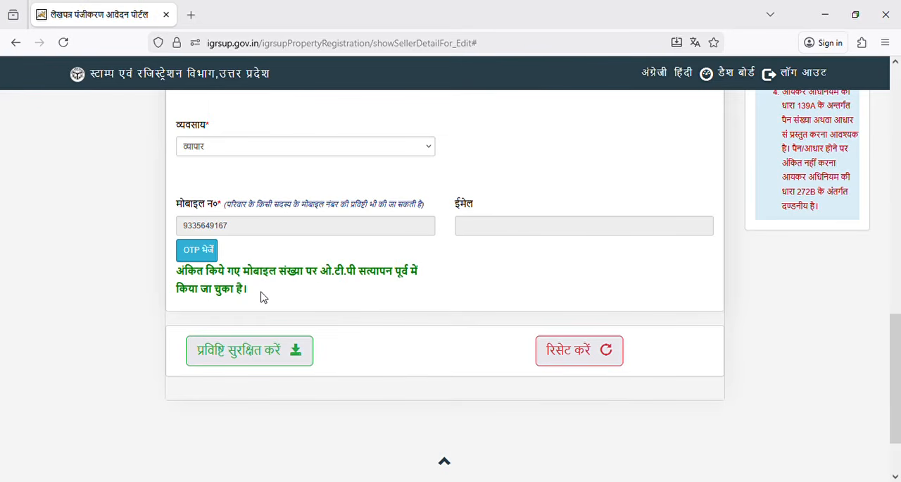
pyautogui.click(272, 363)
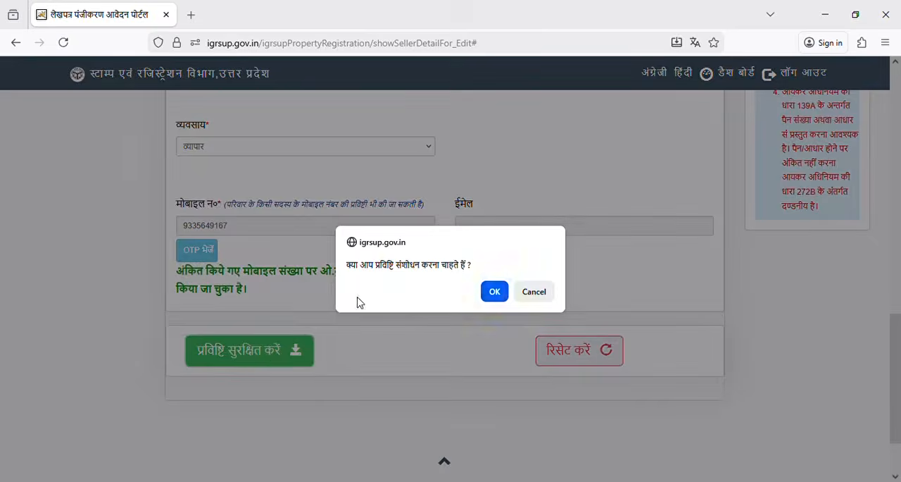
pyautogui.press('Return')
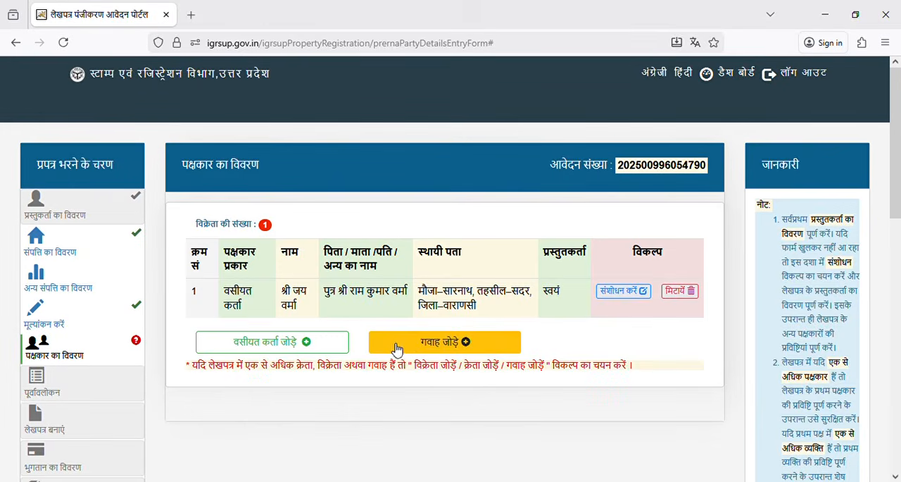
# Step: Add a first witness with the title श्री, the witness's full name, guardian पिता and the father's name in Hindi
pyautogui.click(422, 347)
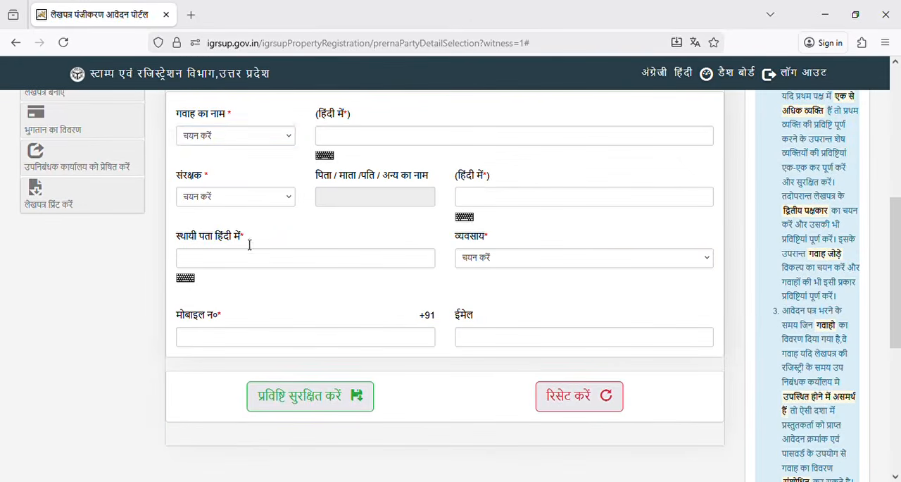
pyautogui.click(219, 143)
pyautogui.click(215, 178)
pyautogui.click(375, 144)
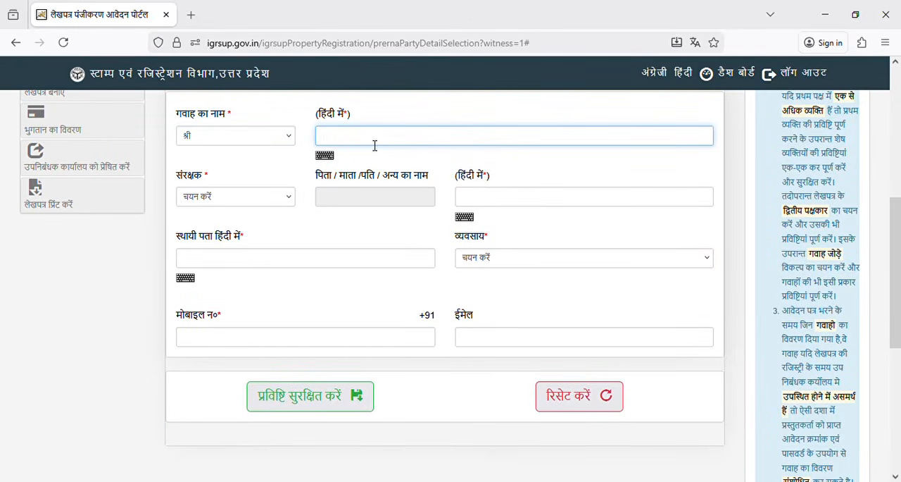
pyautogui.press('Tab')
pyautogui.press('Down')
pyautogui.press('Tab')
pyautogui.press('Tab')
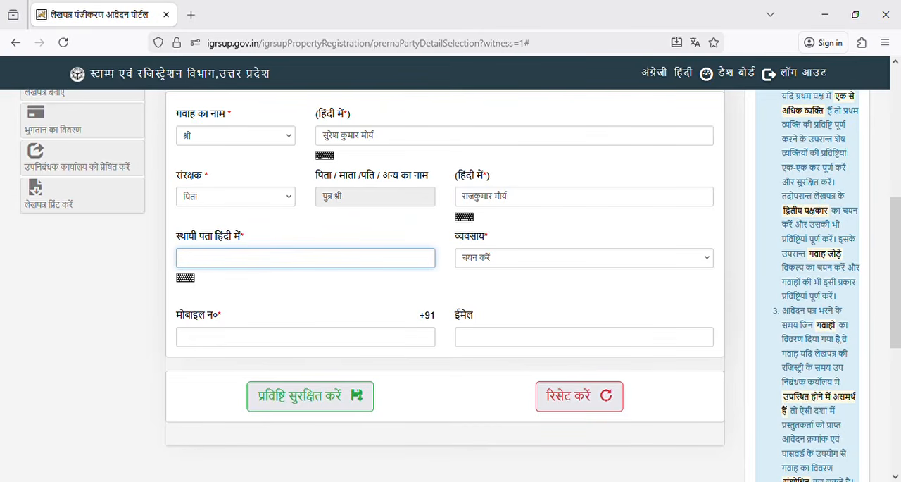
# Step: Enter the first witness's permanent address and mobile number, set the occupation to व्यापार and save the entry
pyautogui.write('मौजा-सारनाथ, तहसील-सदर, िजला-वाराणसी')
pyautogui.press('Tab')
pyautogui.press('Down')
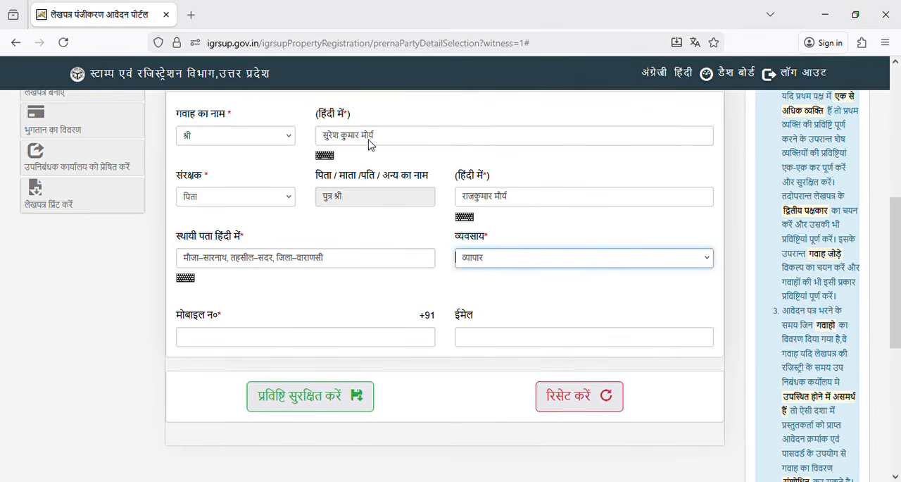
pyautogui.press('Tab')
pyautogui.write('9100000000')
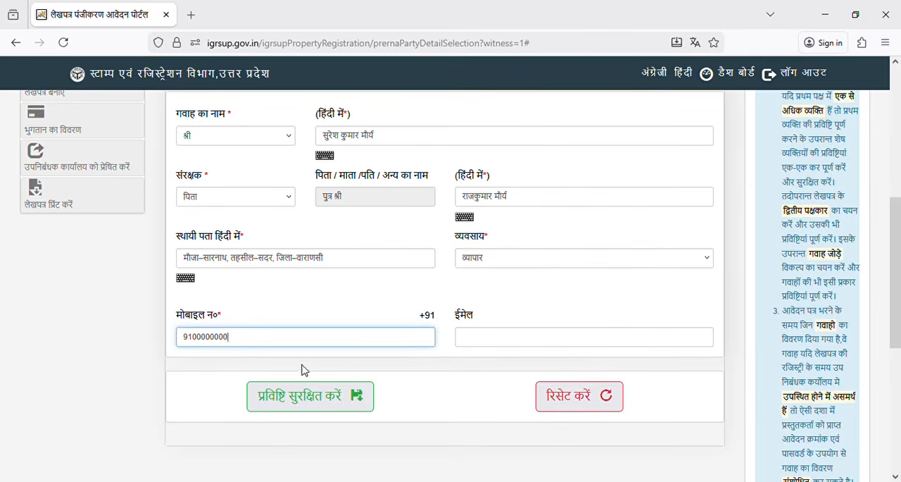
pyautogui.click(290, 388)
pyautogui.press('Return')
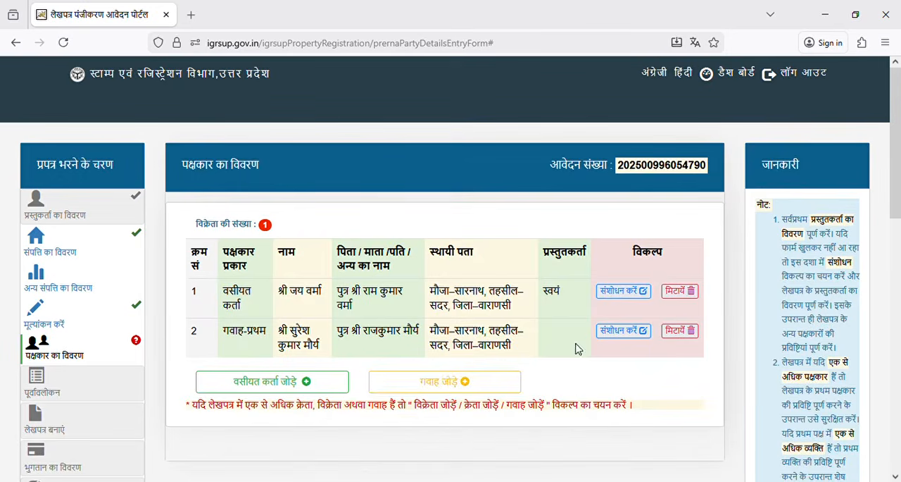
# Step: Add a second witness with the title श्री, the witness's full name, guardian पिता and the father's name in Hindi
pyautogui.click(447, 384)
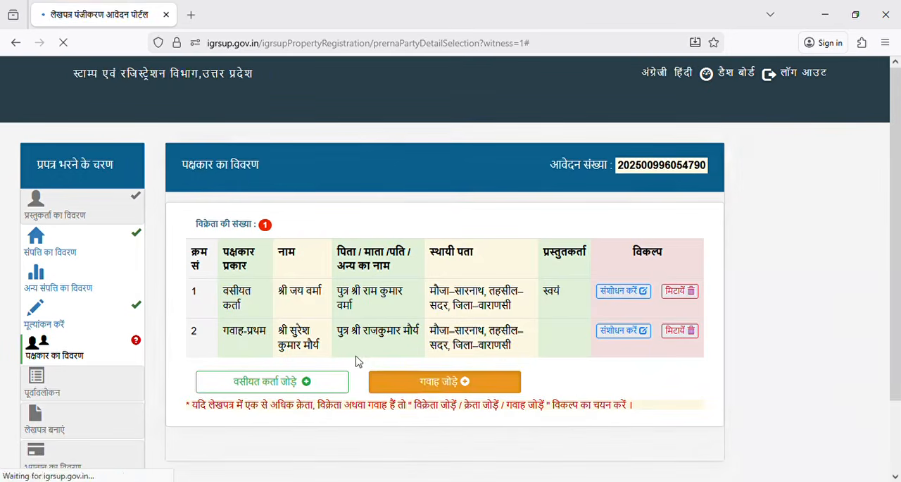
pyautogui.scroll(-3, 308, 381)
pyautogui.click(235, 310)
pyautogui.click(224, 345)
pyautogui.click(408, 308)
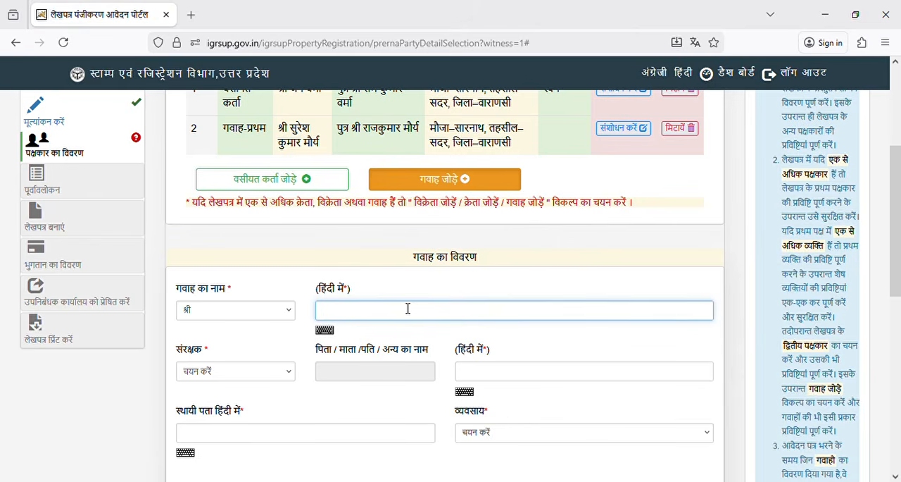
pyautogui.press('Tab')
pyautogui.press('Down')
pyautogui.press('Tab')
pyautogui.write('दि')
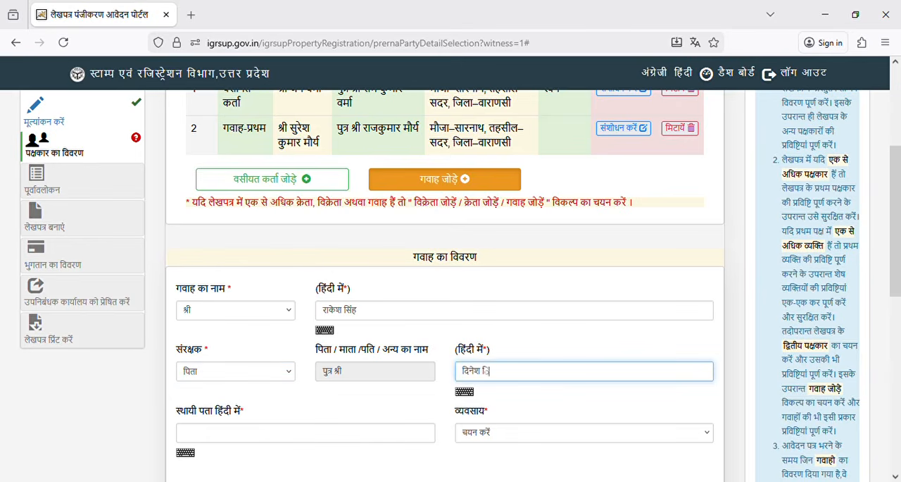
pyautogui.press('Tab')
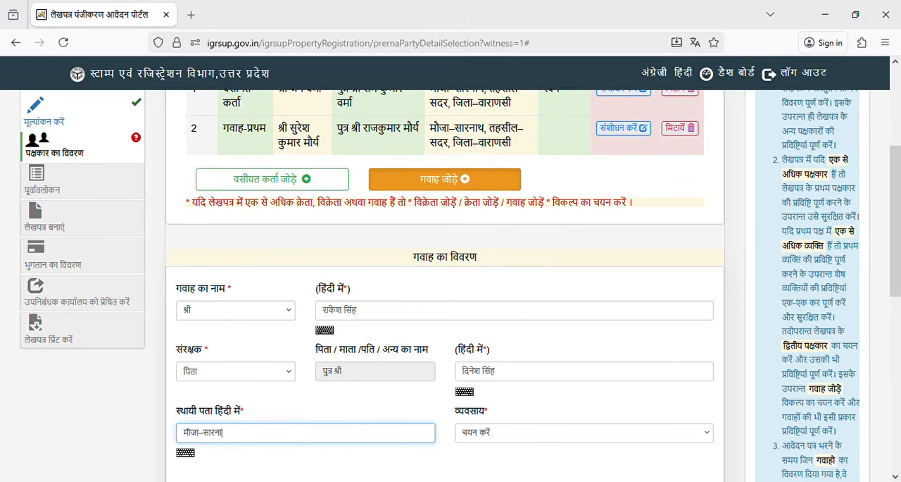
# Step: Complete the second witness's permanent address, set the occupation to व्यापार, enter the mobile number and save the entry
pyautogui.hotkey('ctrl', 'shift', 'Left')
pyautogui.write('तहसील–सदर, जिला–वाराणसी')
pyautogui.press('Tab')
pyautogui.press('Down')
pyautogui.scroll(-3, 417, 307)
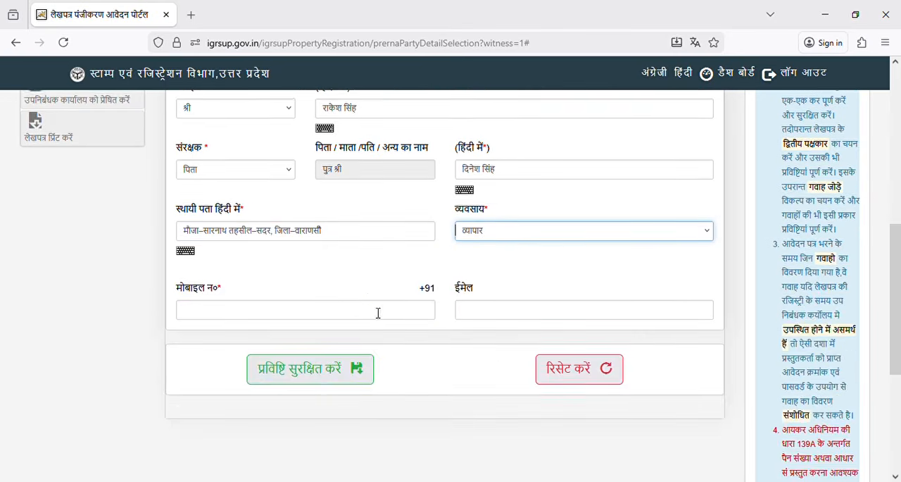
pyautogui.click(220, 316)
pyautogui.write('9100000000')
pyautogui.click(287, 368)
pyautogui.press('Return')
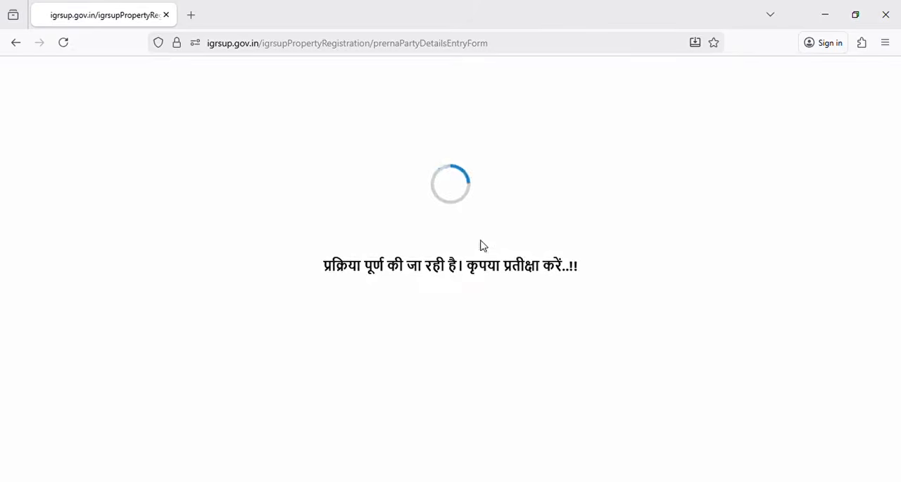
# Step: Open the application preview (पूर्वावलोकन) and review the presenter, property and fee details
pyautogui.scroll(-3, 158, 443)
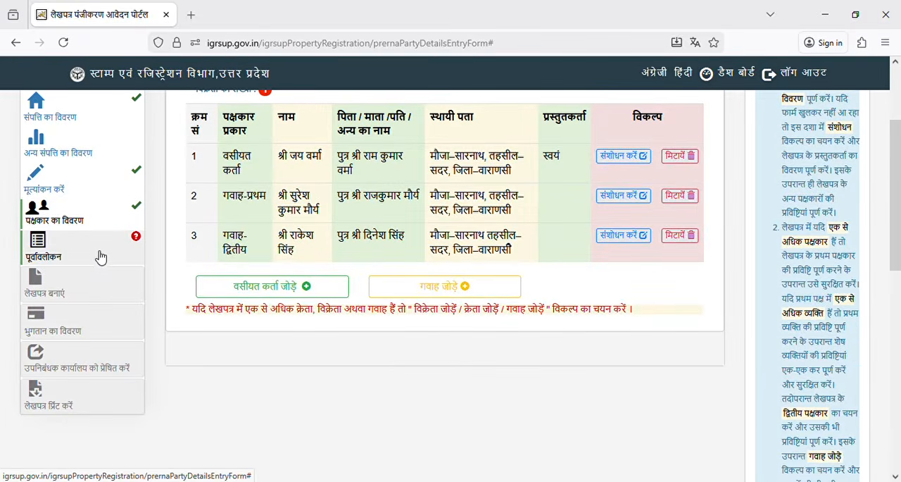
pyautogui.click(101, 257)
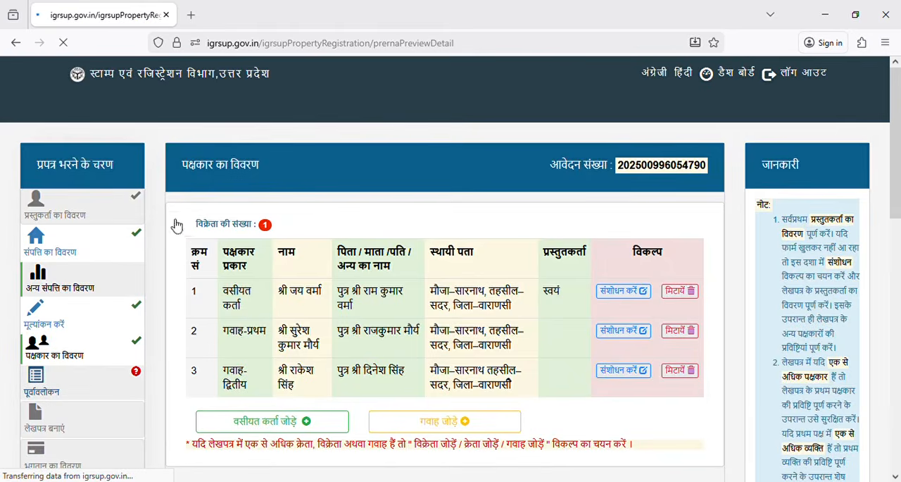
pyautogui.scroll(-2, 346, 317)
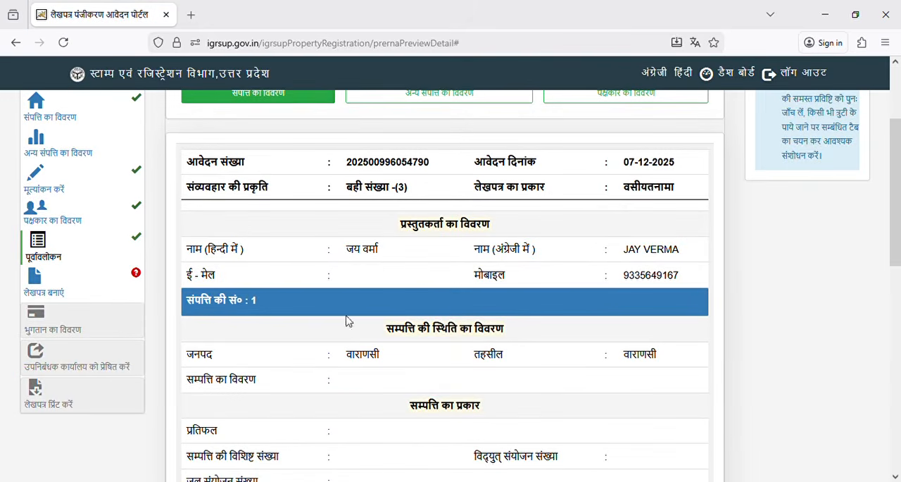
pyautogui.tripleClick(374, 257)
pyautogui.moveTo(629, 257); pyautogui.dragTo(652, 255)
pyautogui.scroll(-2, 452, 314)
pyautogui.scroll(-4, 504, 333)
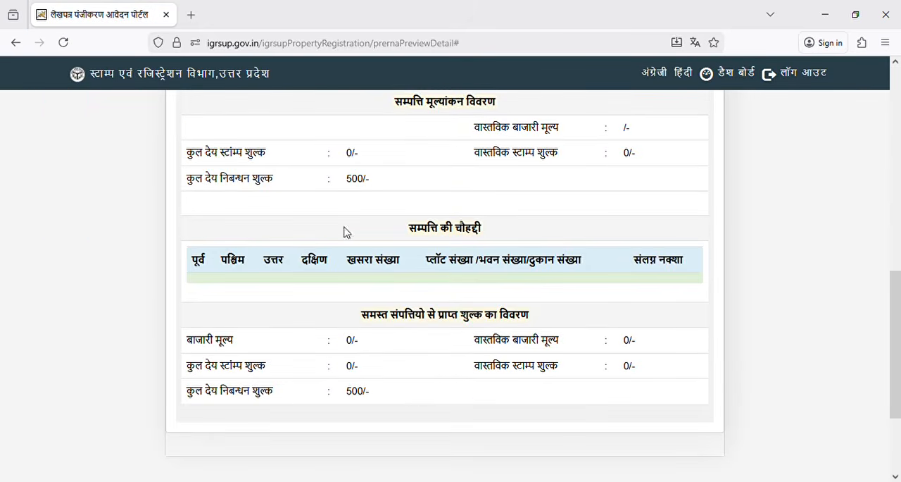
# Step: Open the लेखपत्र बनाएं stage, enter the deed preparer's name in Hindi with एडवोकेट, and generate the deed
pyautogui.scroll(4, 332, 363)
pyautogui.scroll(1, 136, 303)
pyautogui.click(94, 232)
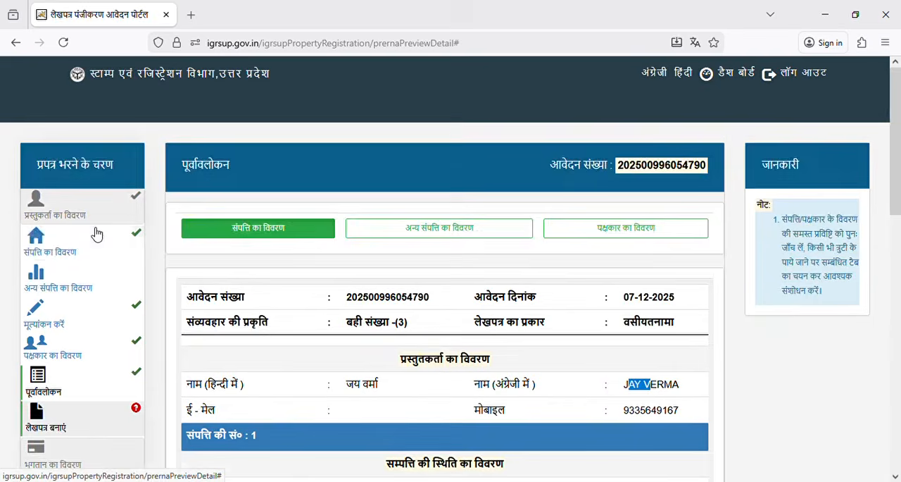
pyautogui.scroll(-2, 288, 338)
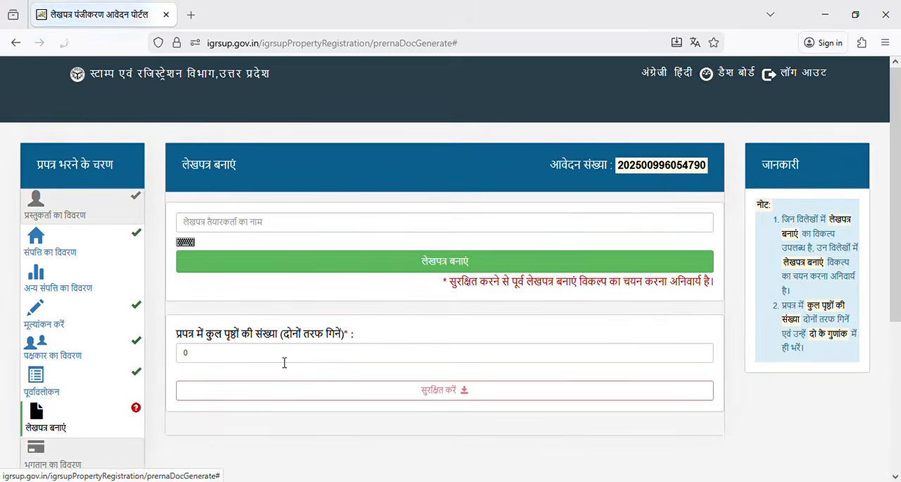
pyautogui.click(264, 223)
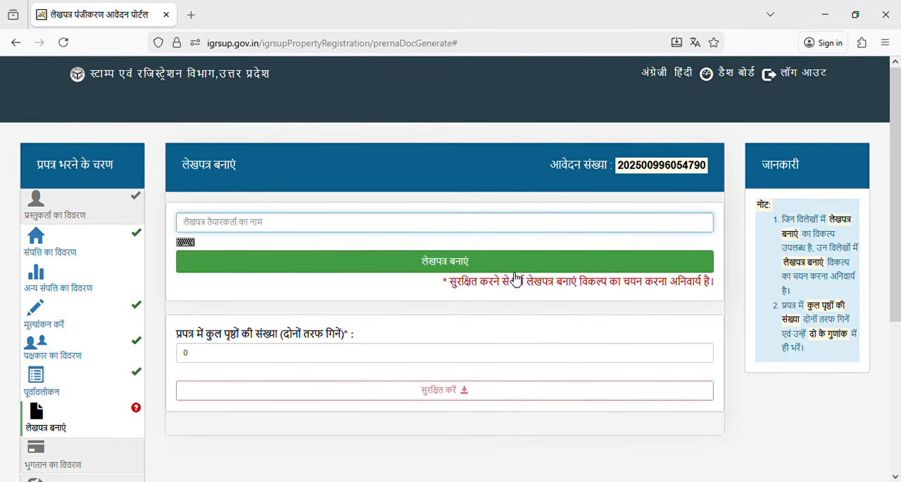
pyautogui.press('Tab')
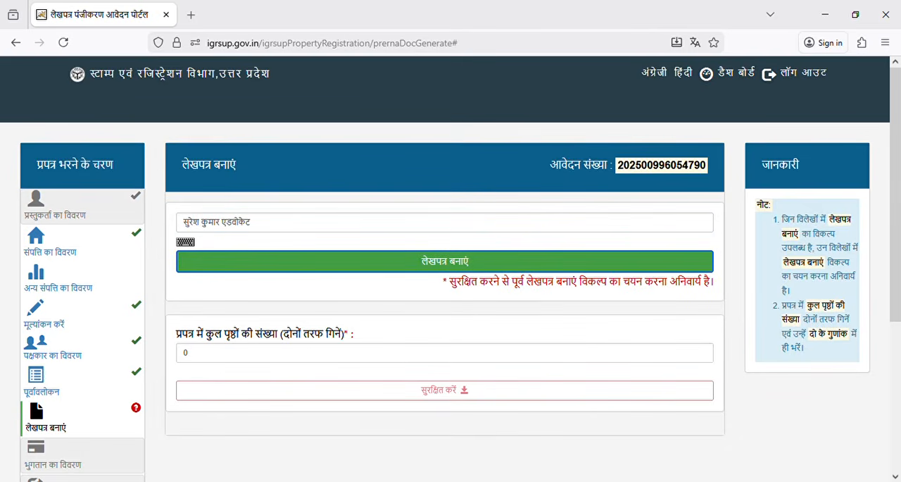
pyautogui.click(424, 263)
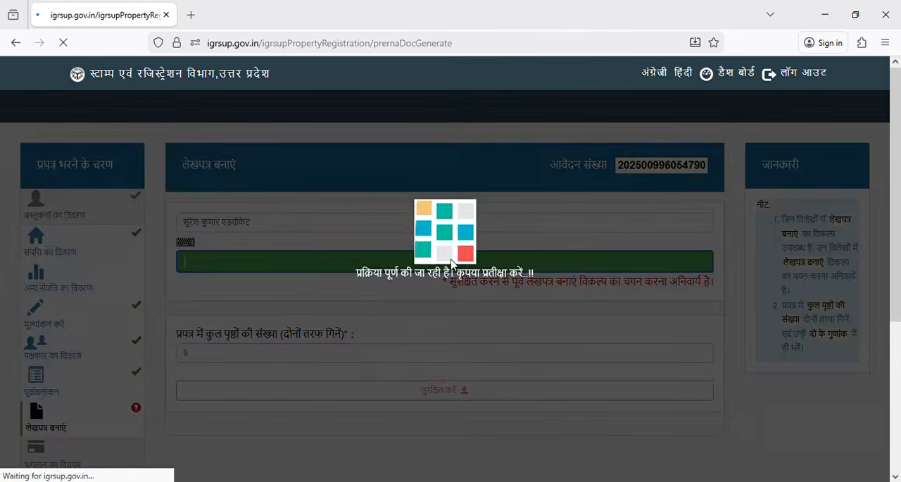
# Step: Try entering मेरे in the अन्य शर्ते box of the generated deed, and clear the box
pyautogui.scroll(-6, 521, 288)
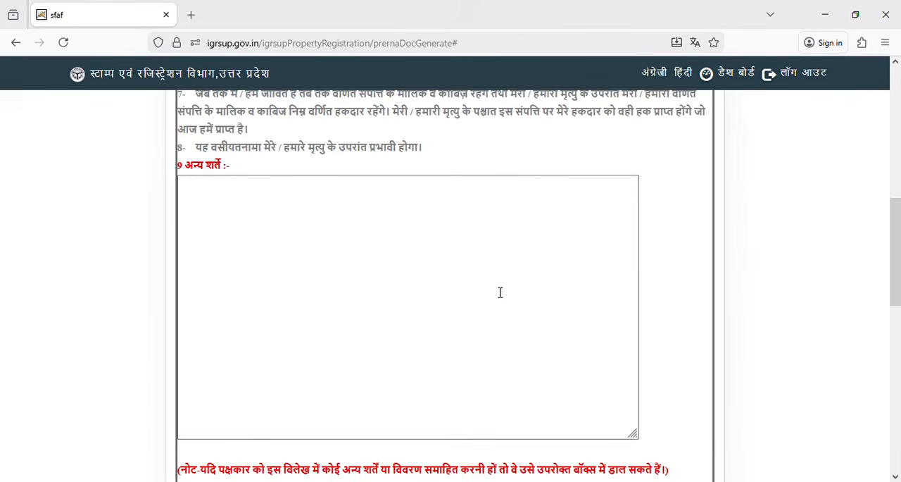
pyautogui.scroll(5, 514, 294)
pyautogui.scroll(-3, 204, 283)
pyautogui.click(275, 356)
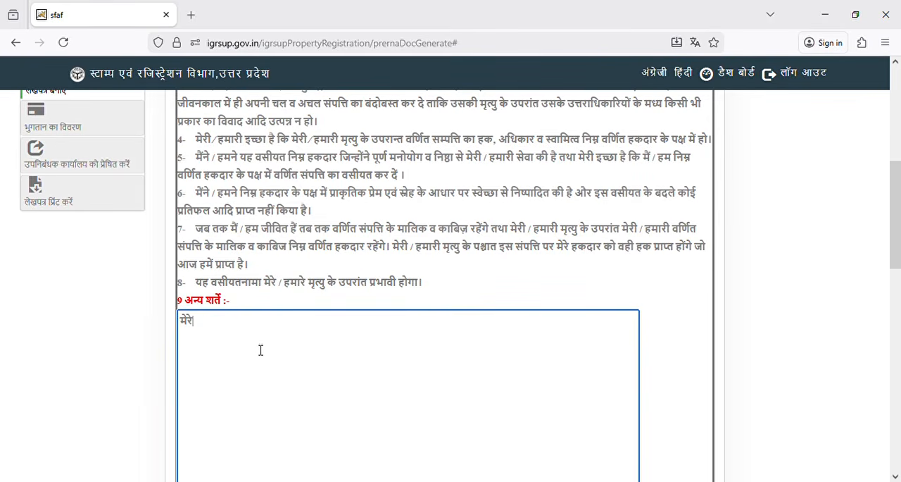
pyautogui.scroll(-2, 268, 340)
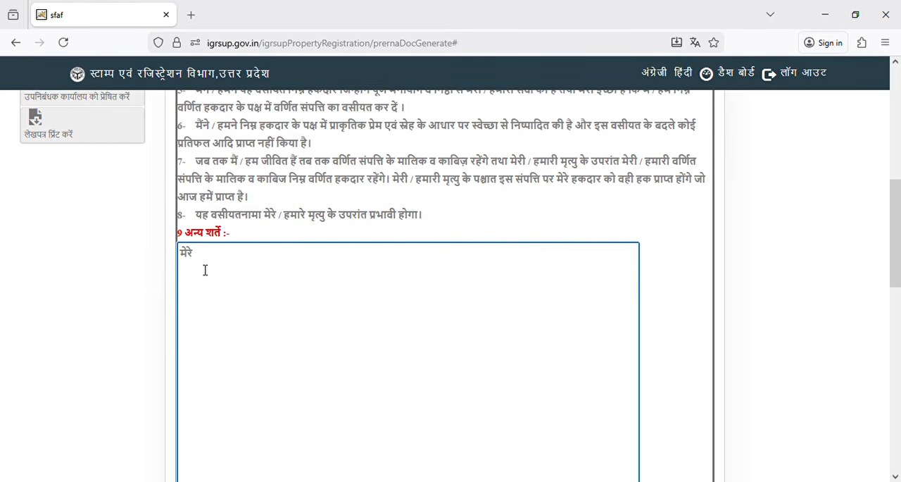
pyautogui.moveTo(212, 264); pyautogui.dragTo(170, 254)
pyautogui.press('BackSpace')
# Step: Try copying clauses 7 and 8 of the deed into the अन्य शर्ते box, and clear the box
pyautogui.moveTo(196, 127); pyautogui.dragTo(454, 218)
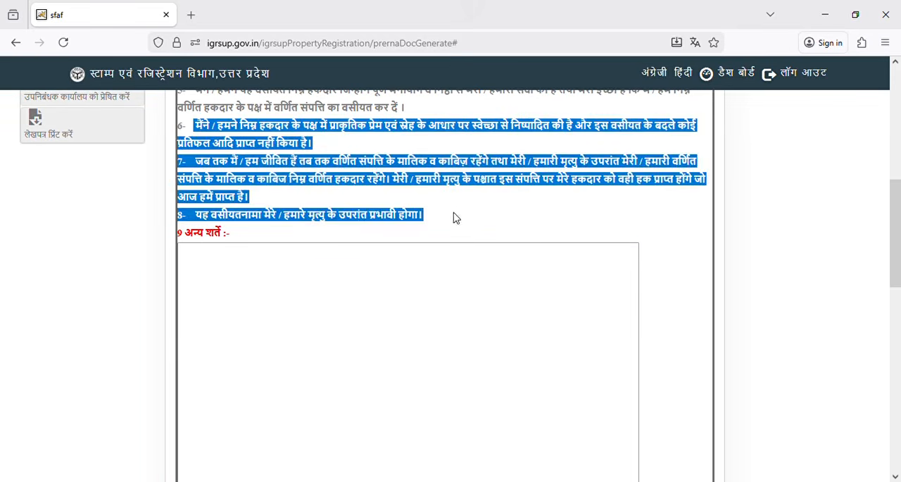
pyautogui.click(231, 181)
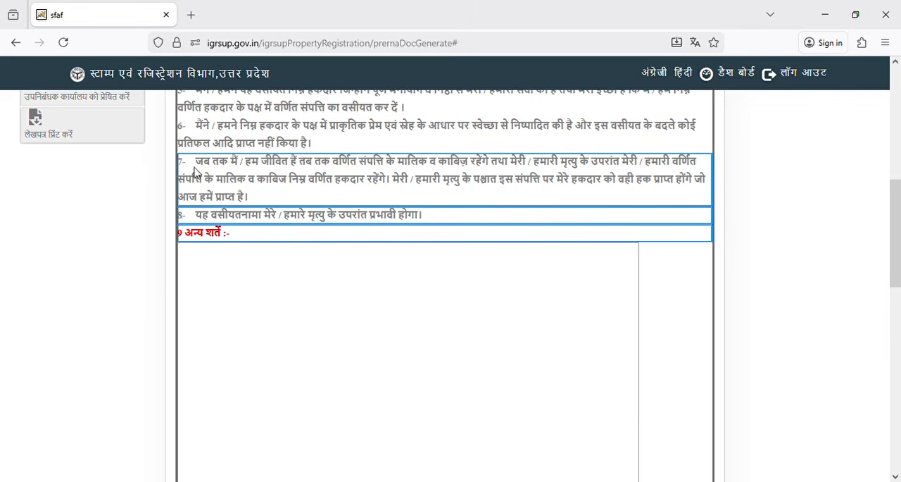
pyautogui.moveTo(199, 166); pyautogui.dragTo(256, 317)
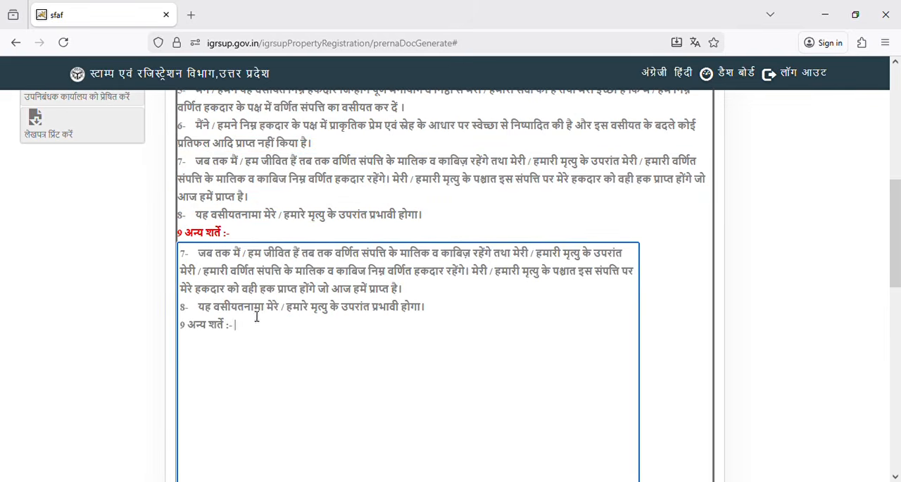
pyautogui.moveTo(204, 259); pyautogui.dragTo(241, 338)
pyautogui.press('BackSpace')
# Step: Submit the drafted वसीयतनामा without additional conditions, check the finished deed through the witness details and proceed
pyautogui.scroll(-10, 306, 385)
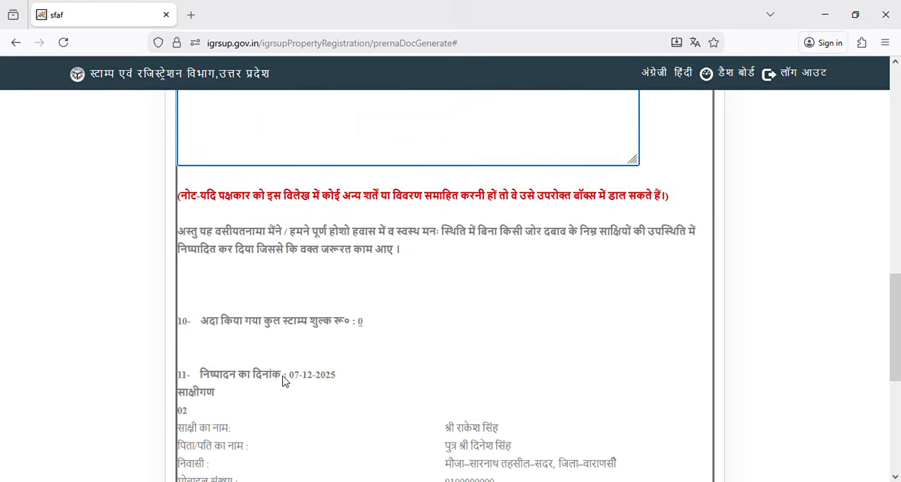
pyautogui.click(207, 361)
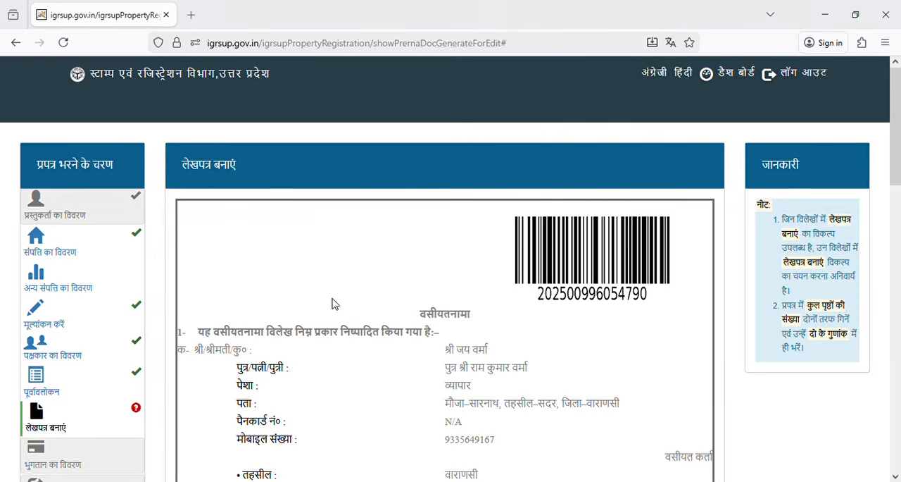
pyautogui.scroll(-15, 157, 404)
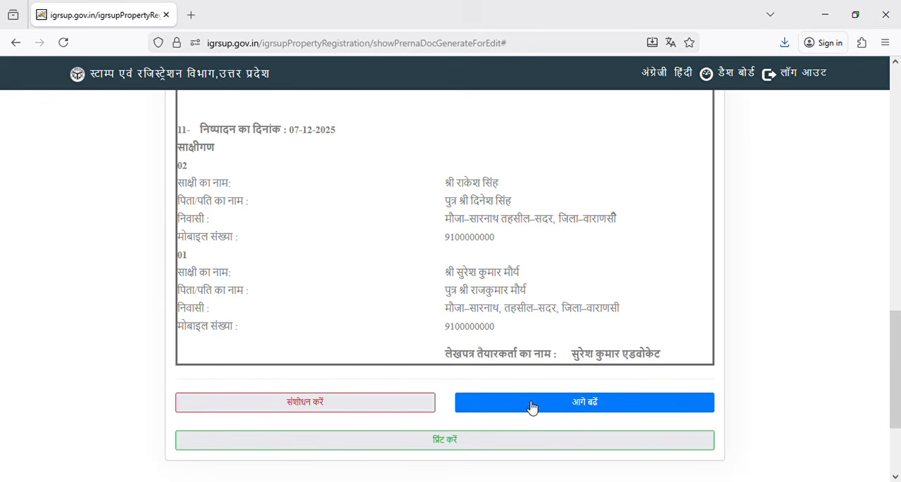
pyautogui.click(532, 407)
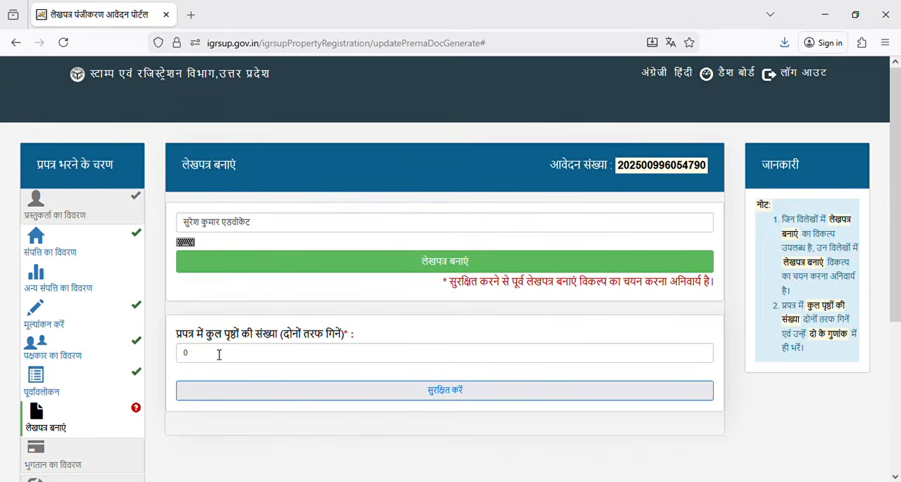
# Step: Set the total number of pages in the form to 20, save it and confirm
pyautogui.moveTo(219, 354); pyautogui.dragTo(177, 354)
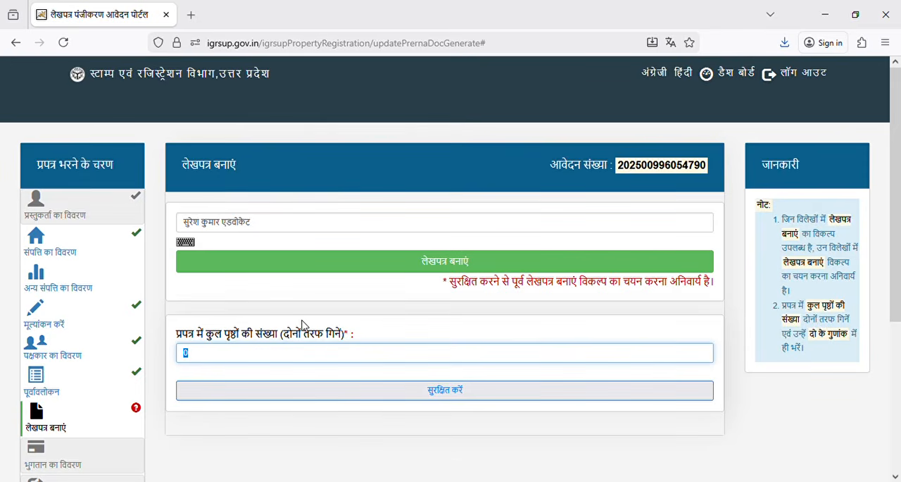
pyautogui.click(319, 393)
pyautogui.click(493, 292)
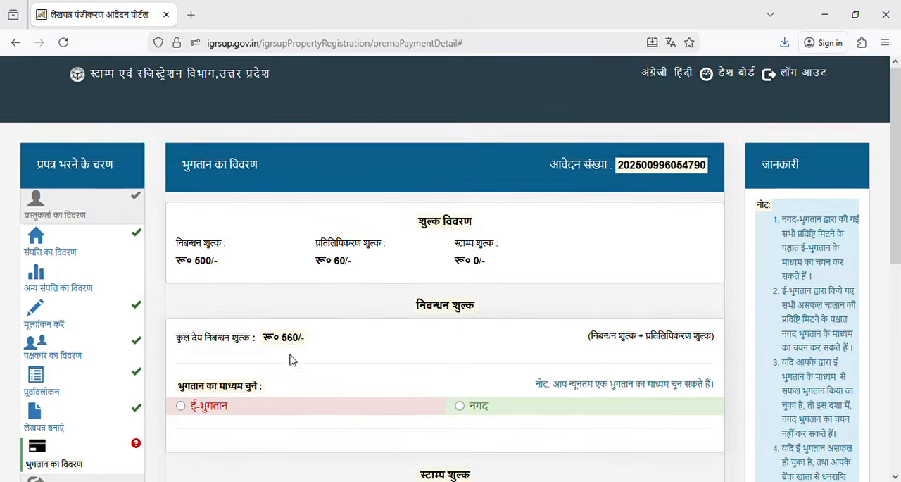
# Step: Choose नगद as the registration fee payment mode, save the रू० 560 cash payment and confirm
pyautogui.scroll(-2, 292, 359)
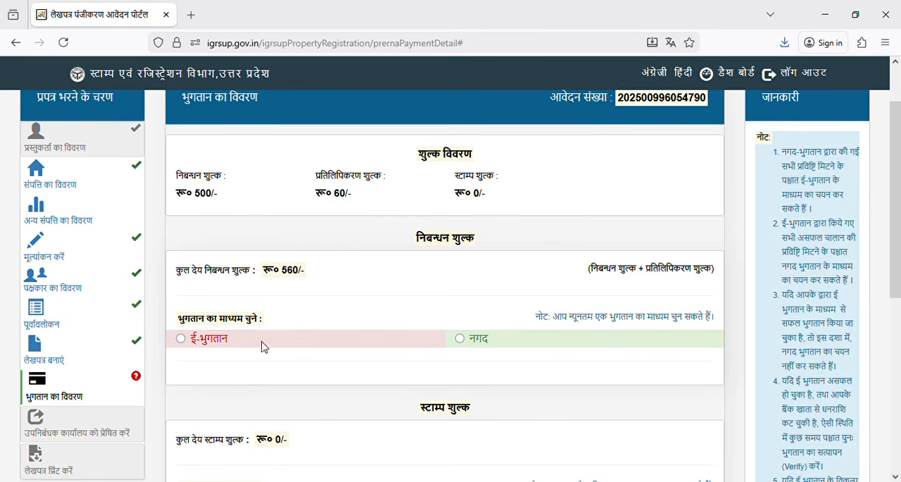
pyautogui.click(461, 339)
pyautogui.click(494, 296)
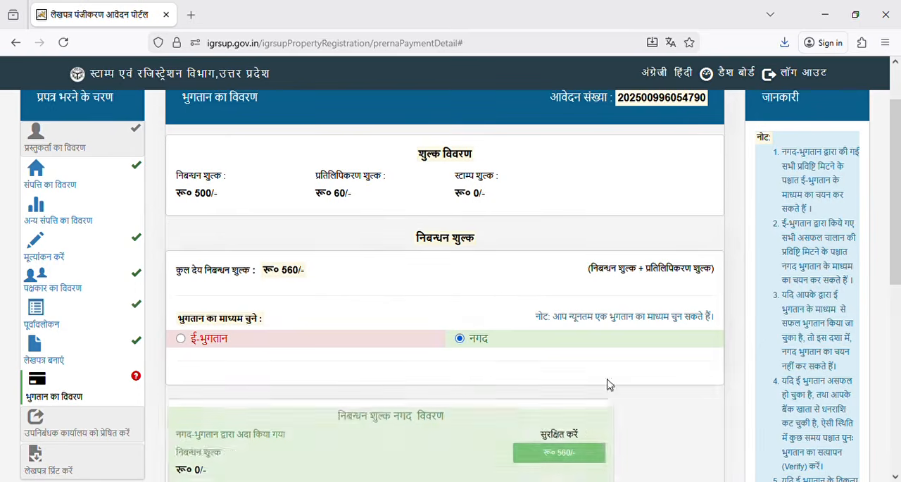
pyautogui.click(697, 466)
pyautogui.click(493, 305)
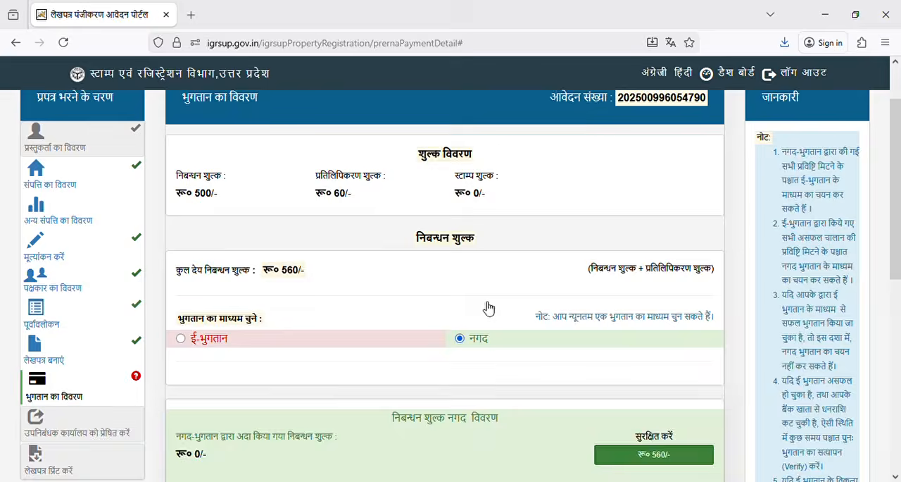
pyautogui.click(494, 303)
# Step: Save the payment details without selecting any payment mode for the stamp duty
pyautogui.scroll(-5, 495, 306)
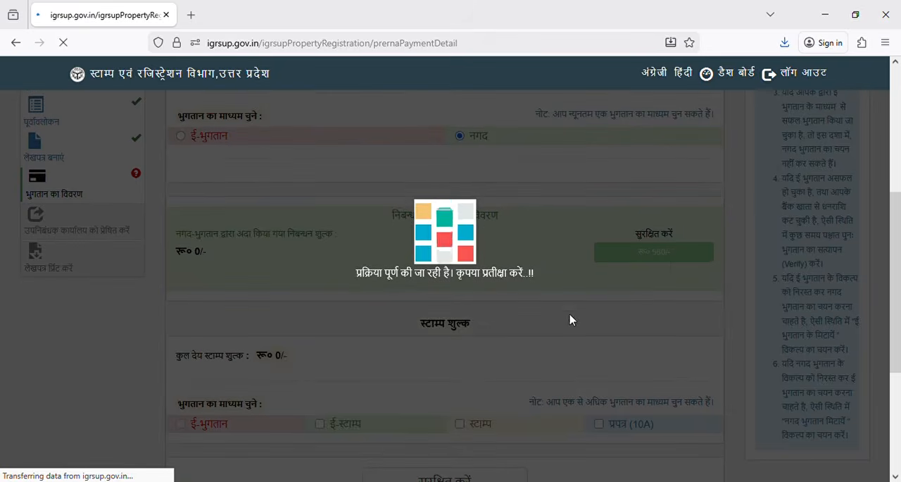
pyautogui.scroll(-5, 617, 280)
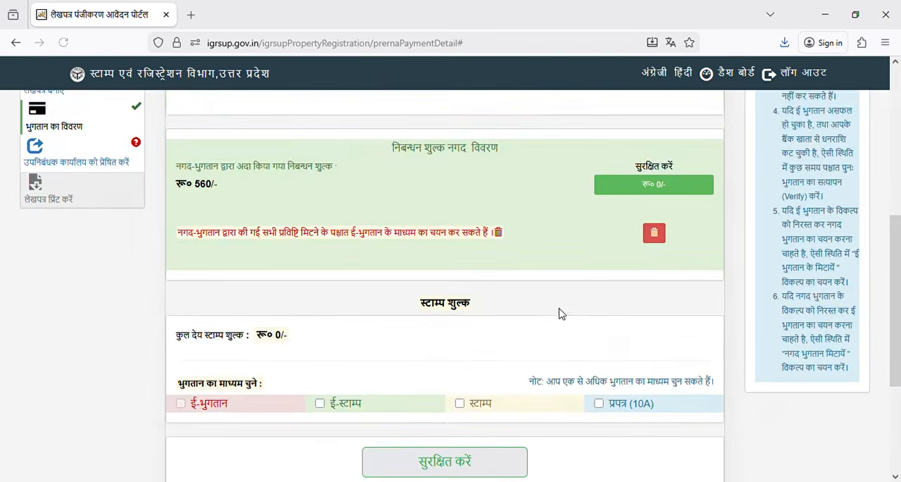
pyautogui.scroll(-2, 410, 323)
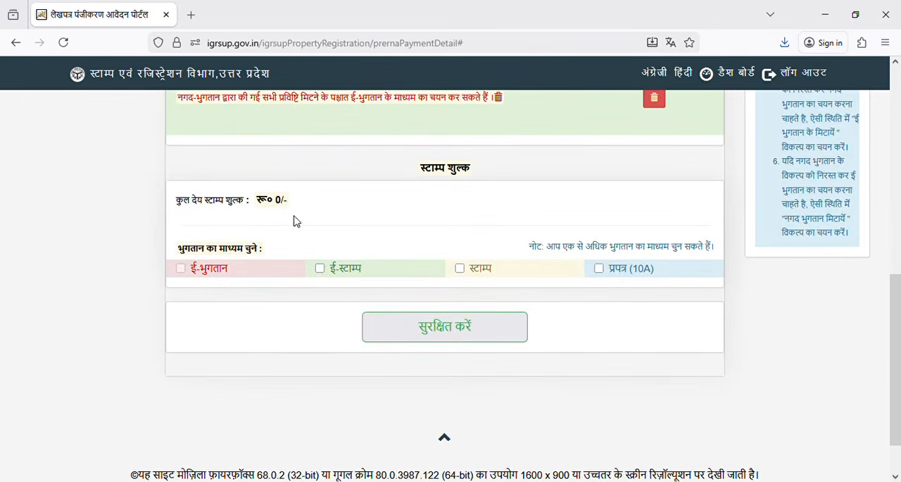
pyautogui.click(483, 328)
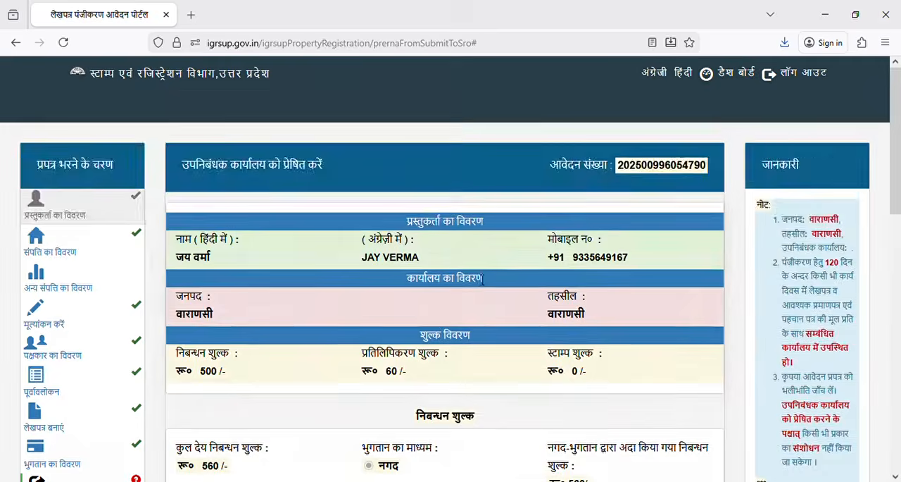
# Step: Try ticking the declaration and the commission or government registry option, and clear both selections
pyautogui.scroll(-10, 483, 279)
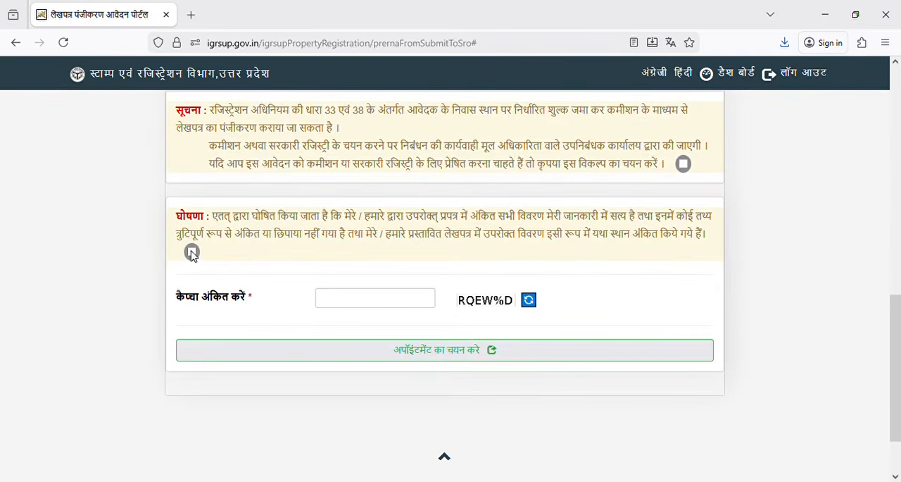
pyautogui.click(192, 252)
pyautogui.scroll(2, 451, 249)
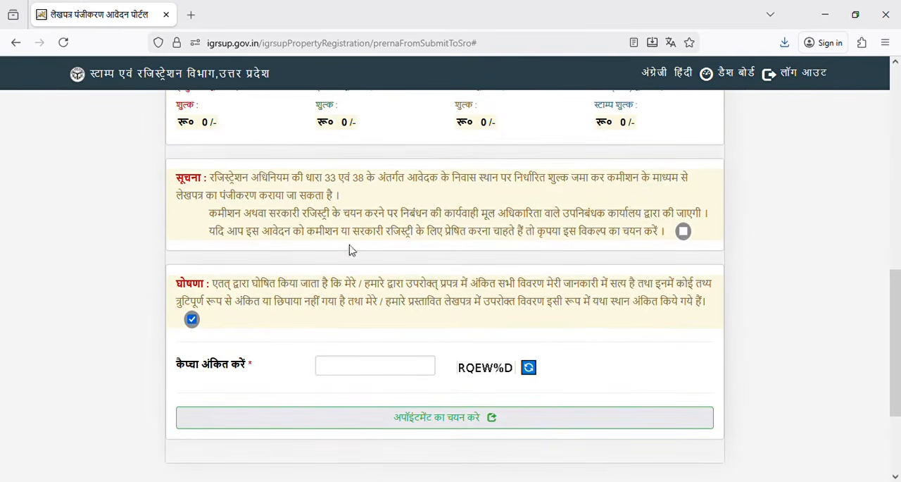
pyautogui.click(191, 320)
pyautogui.moveTo(214, 184); pyautogui.dragTo(667, 238)
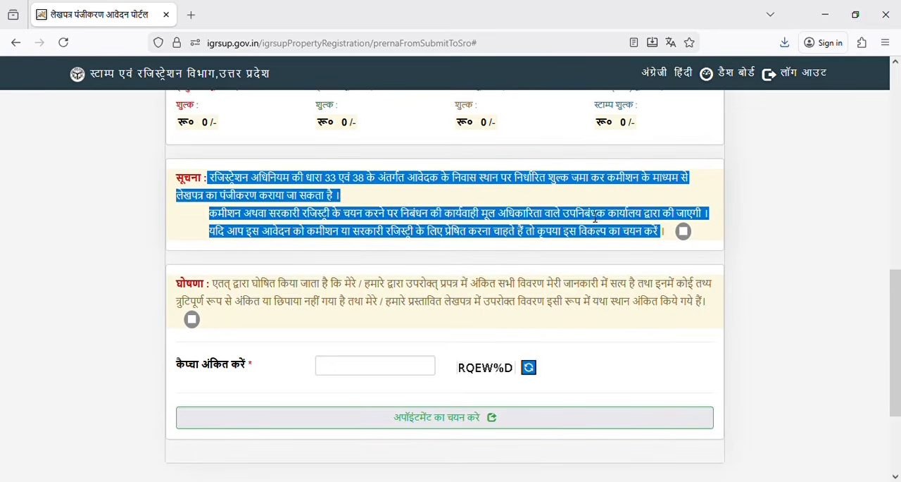
pyautogui.click(705, 245)
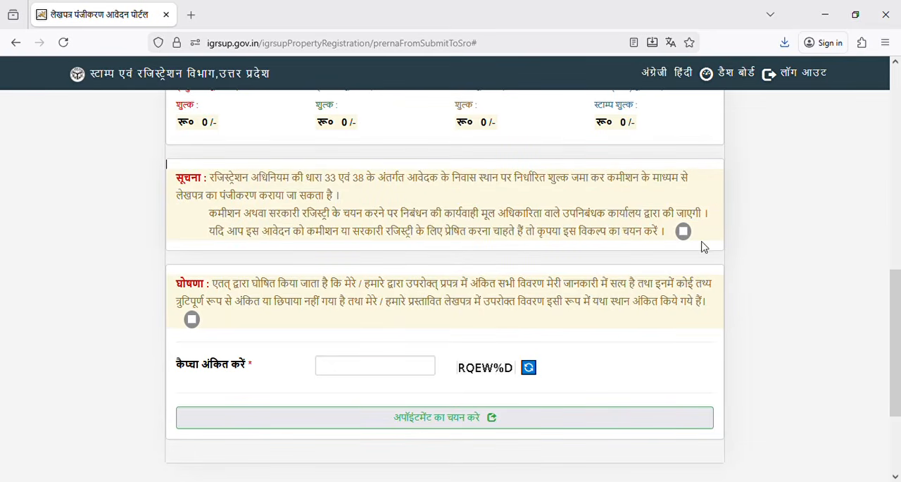
pyautogui.click(683, 232)
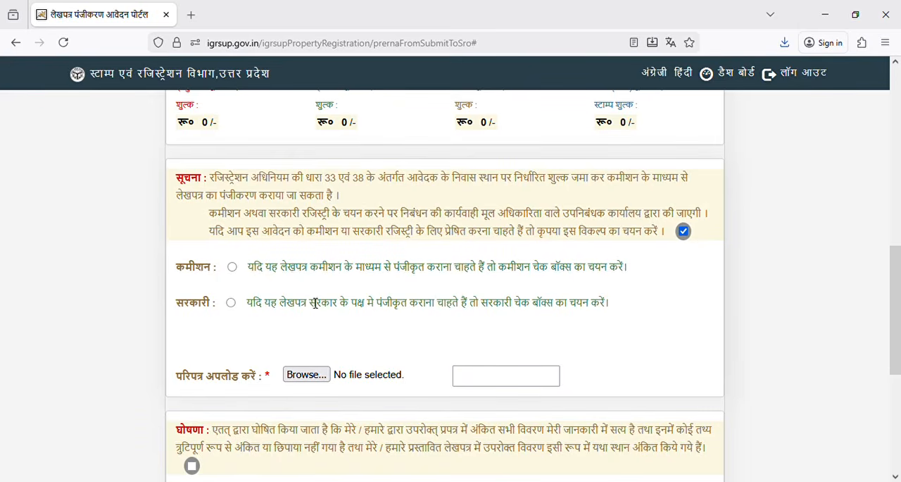
pyautogui.click(683, 232)
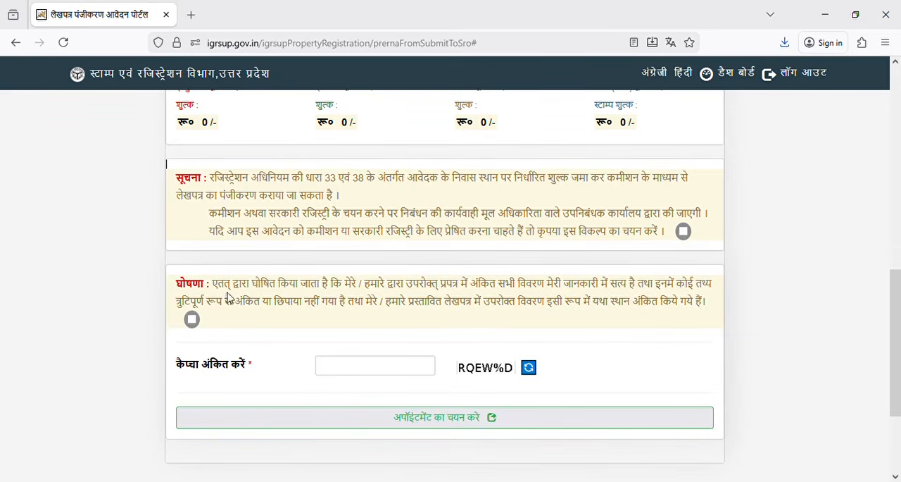
# Step: Accept the घोषणा declaration, enter the captcha code and proceed to appointment selection, confirming the submission
pyautogui.click(192, 319)
pyautogui.click(360, 365)
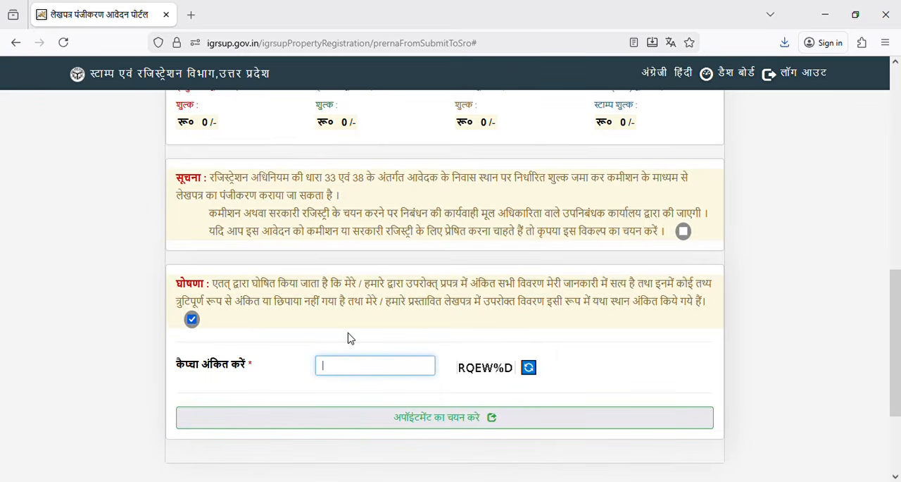
pyautogui.write('त')
pyautogui.click(363, 422)
pyautogui.press('Return')
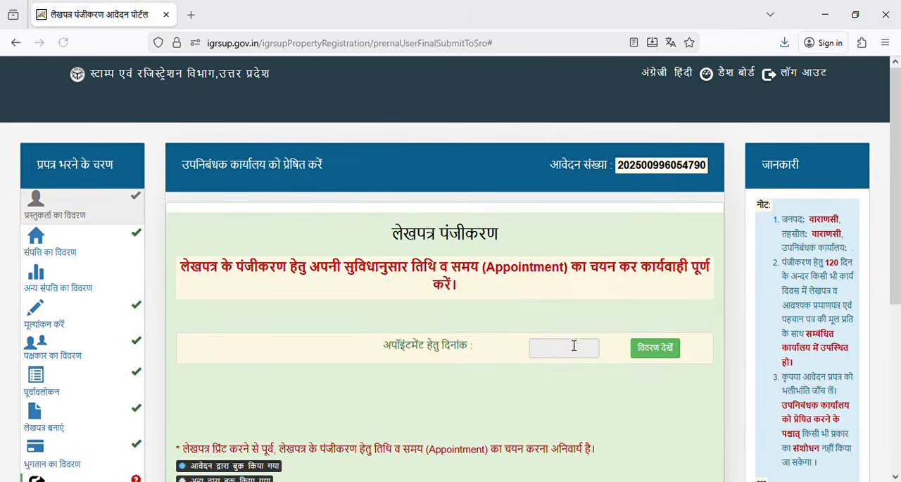
# Step: Set the appointment date to 08-12-2025, choose a counter and display its time slots
pyautogui.click(574, 345)
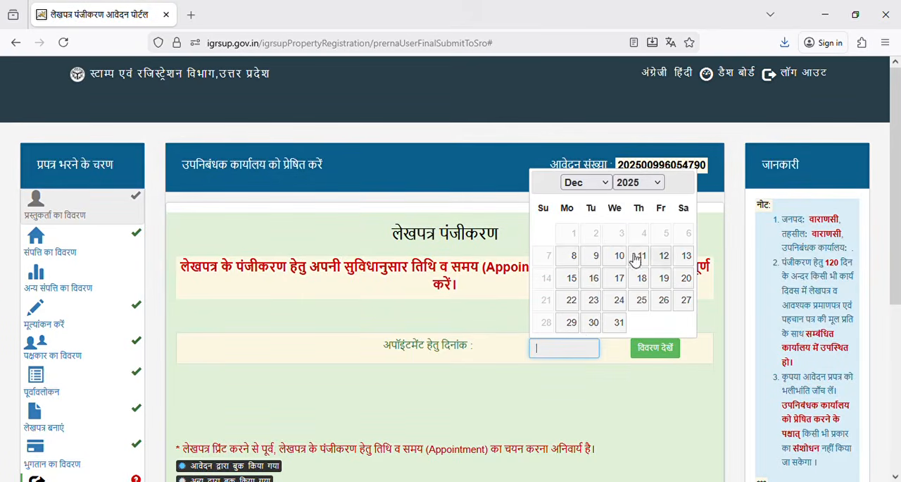
pyautogui.click(574, 256)
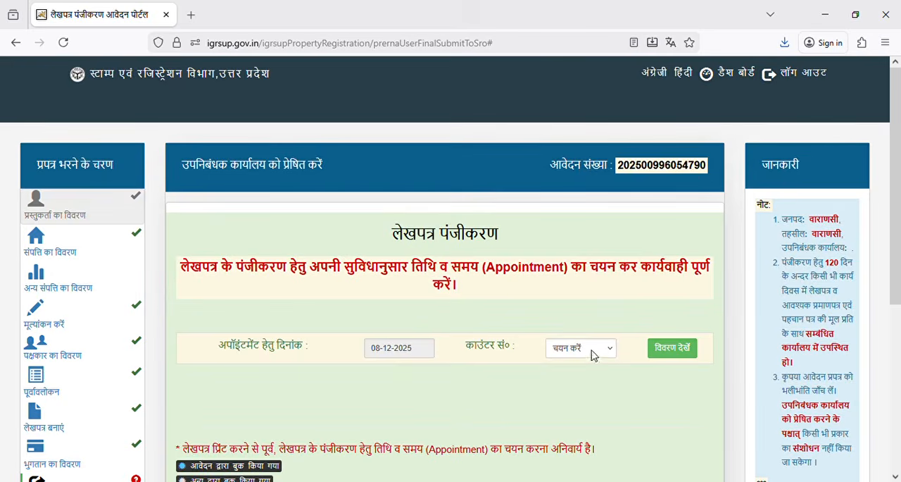
pyautogui.click(574, 387)
pyautogui.click(661, 351)
pyautogui.scroll(-2, 571, 316)
pyautogui.scroll(-6, 440, 278)
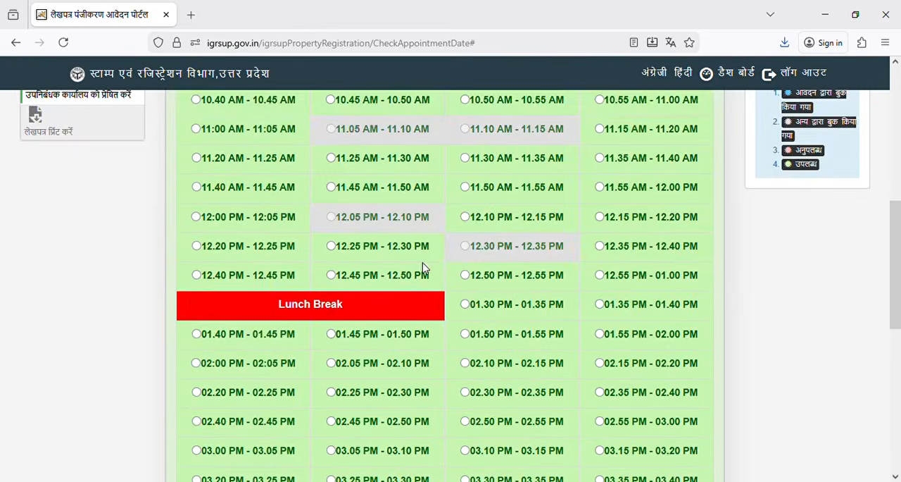
# Step: Book the 11:00 AM - 11:05 AM time slot for the registration appointment and review the appointment confirmation text
pyautogui.scroll(3, 426, 268)
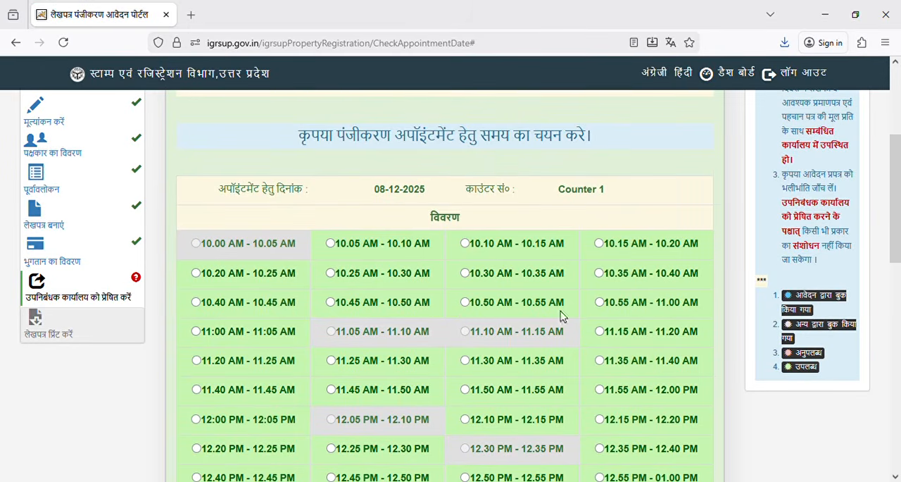
pyautogui.click(196, 332)
pyautogui.click(371, 412)
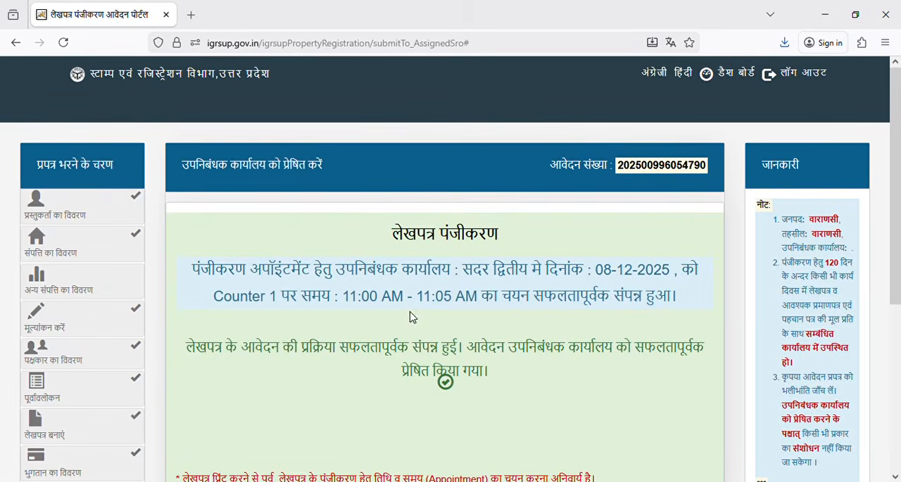
pyautogui.moveTo(205, 276); pyautogui.dragTo(642, 310)
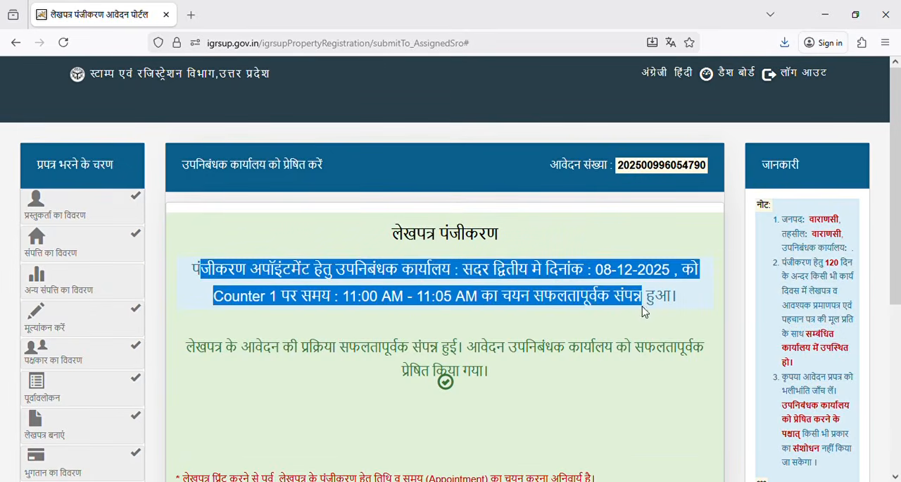
pyautogui.click(496, 283)
# Step: Go to the लेखपत्र प्रिंट करें stage and display the पक्षकार का विवरण (party details) for printing
pyautogui.scroll(-2, 570, 316)
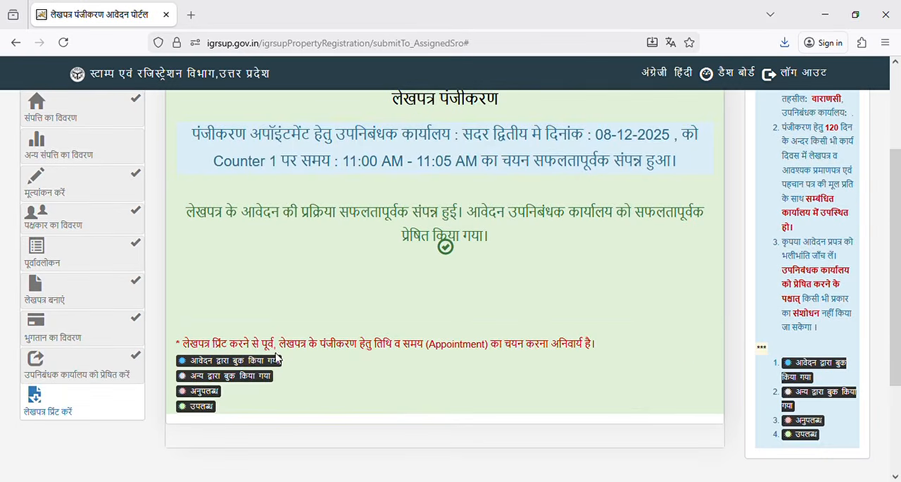
pyautogui.click(94, 404)
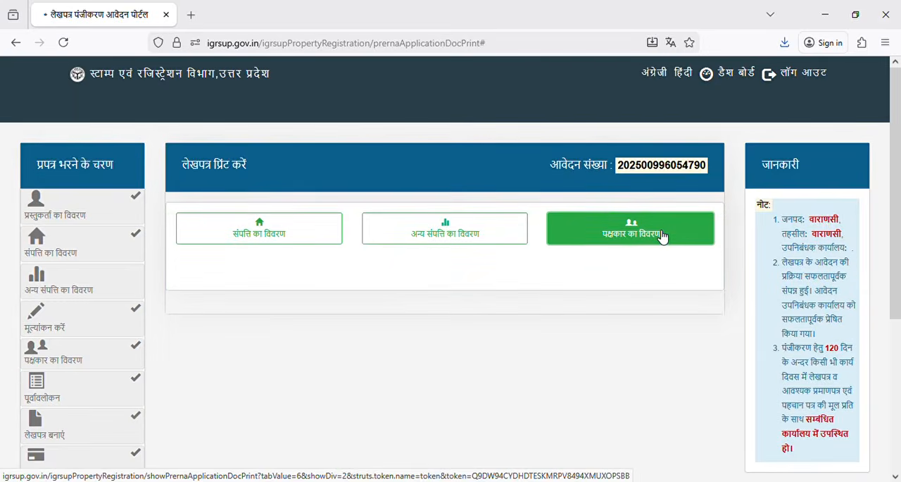
pyautogui.click(661, 236)
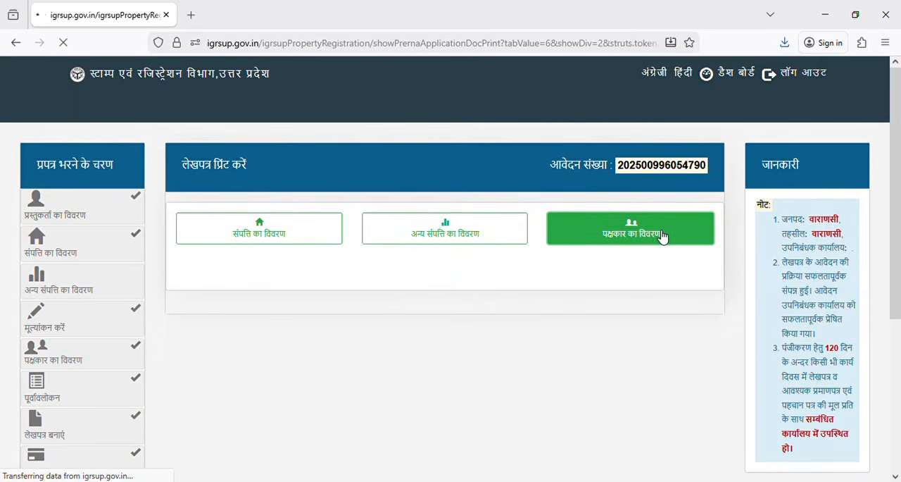
# Step: Print the party details sheet with Save to PDF as the destination and save it
pyautogui.click(711, 317)
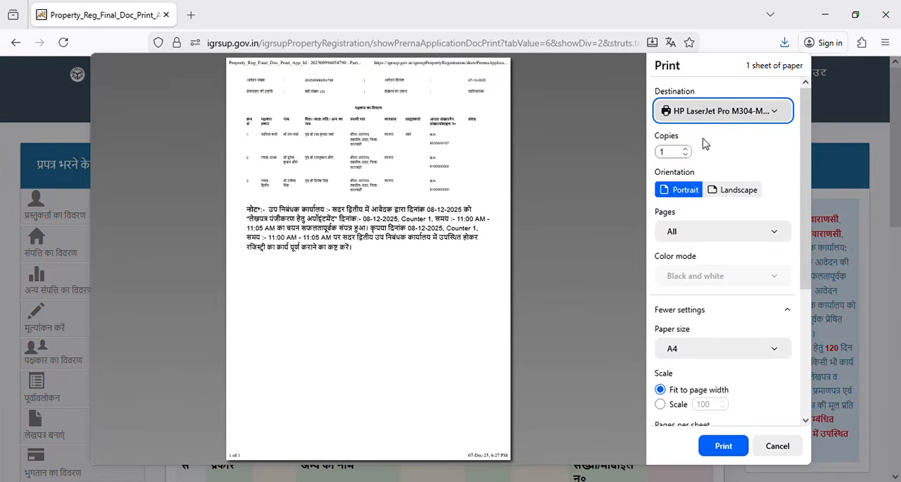
pyautogui.click(690, 138)
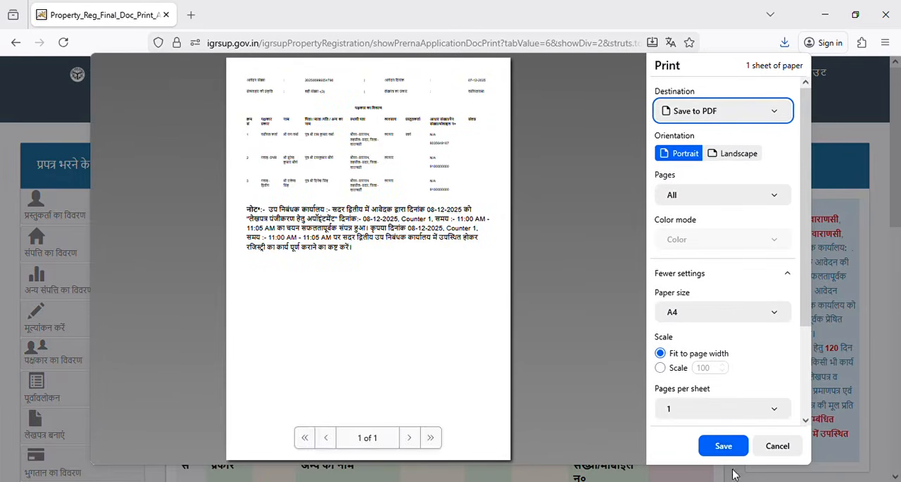
pyautogui.click(726, 447)
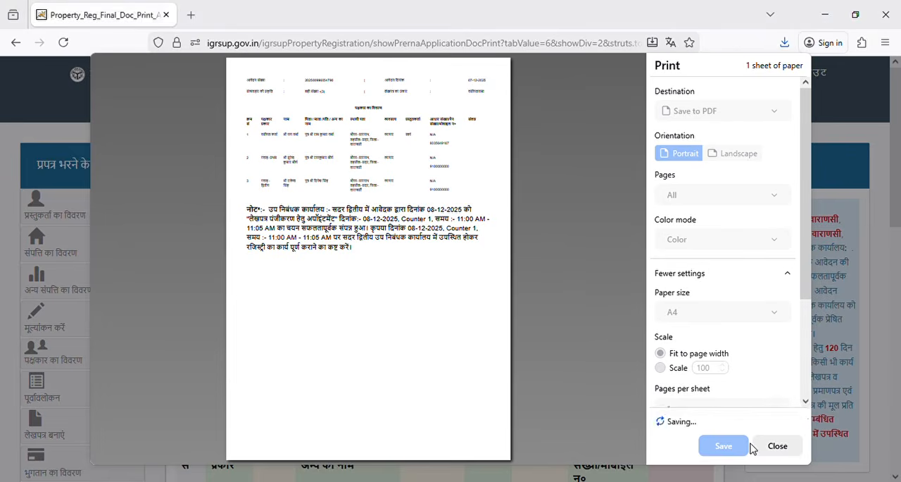
# Step: Examine the appointment note below the party details, the application number and the application date on the print page
pyautogui.scroll(-10, 497, 351)
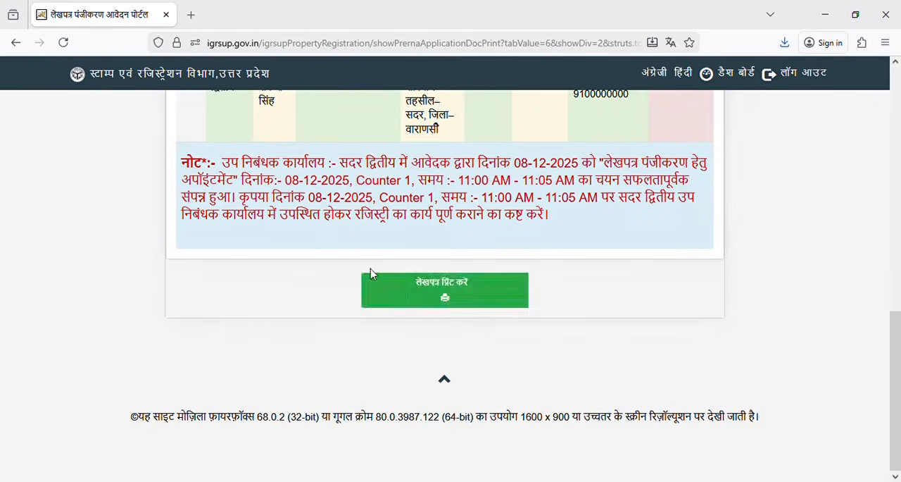
pyautogui.moveTo(223, 164); pyautogui.dragTo(582, 237)
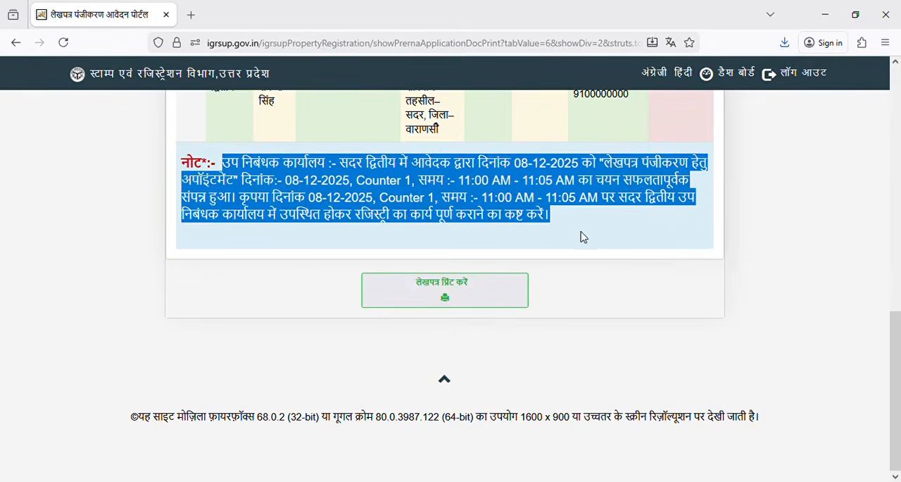
pyautogui.scroll(10, 582, 240)
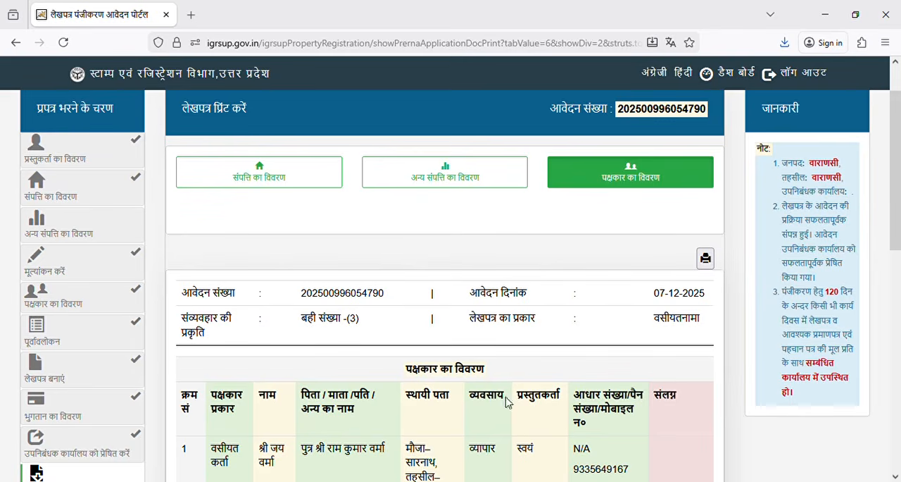
pyautogui.doubleClick(357, 296)
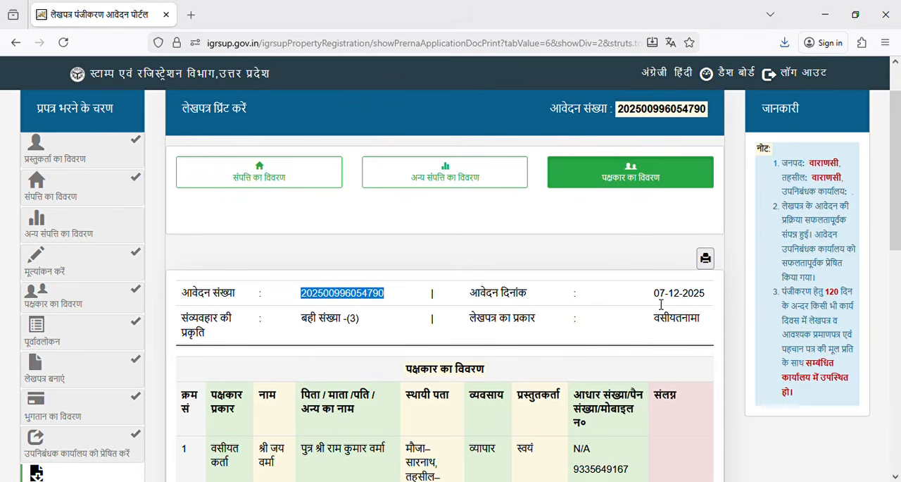
pyautogui.moveTo(652, 302); pyautogui.dragTo(709, 300)
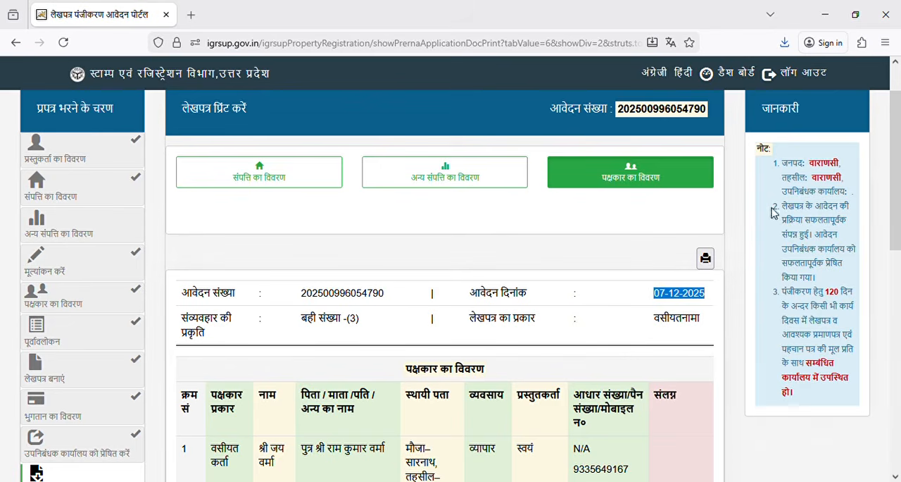